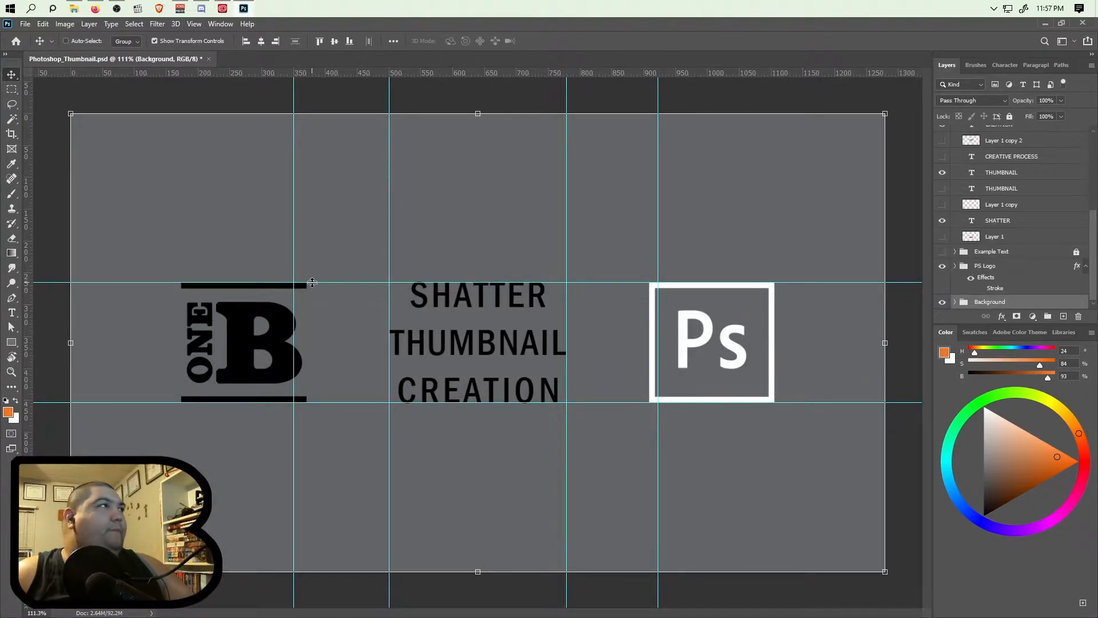
- Replace the SHATTER text with "STAR TREK" and resize its text box to fit the wording
left_click(11, 313)
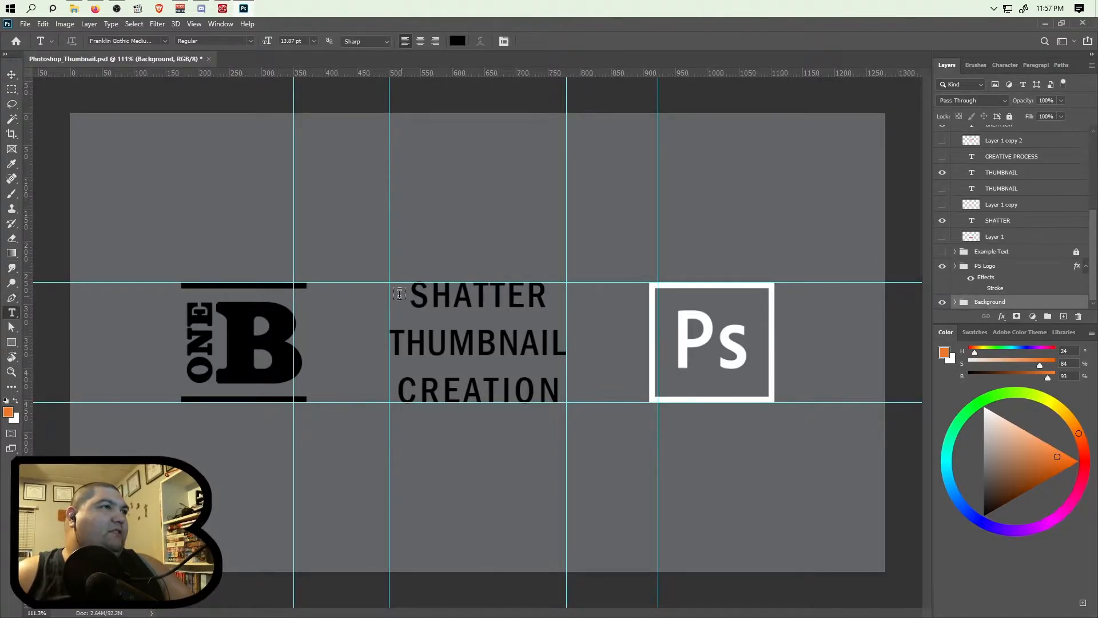
left_click(416, 296)
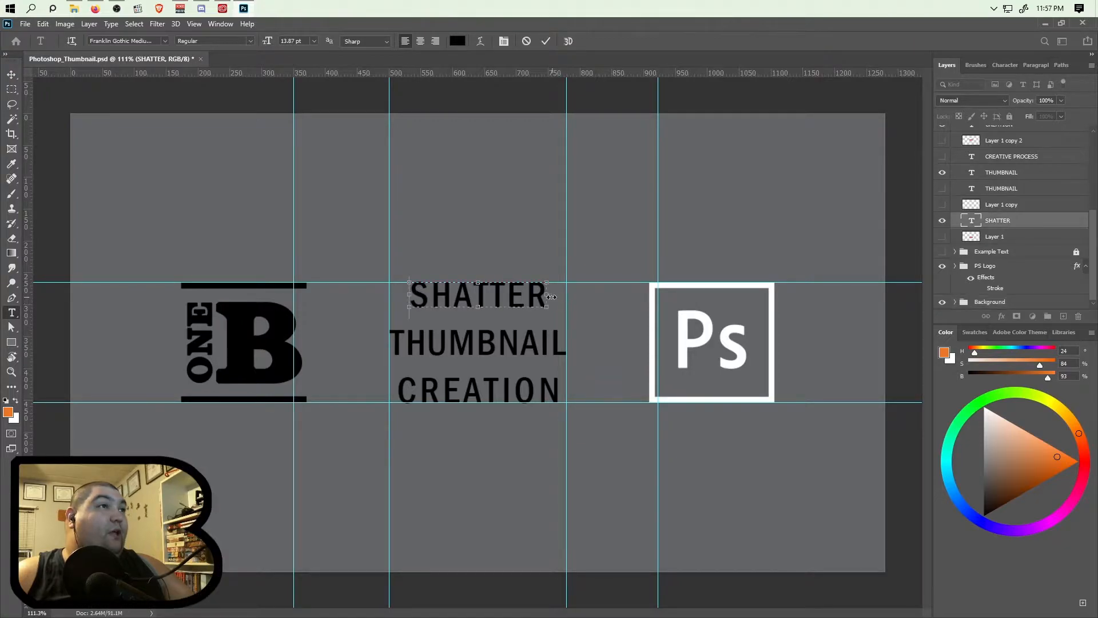
left_click_drag(552, 297, 627, 280)
left_click_drag(417, 293, 587, 294)
type("STAR TREK")
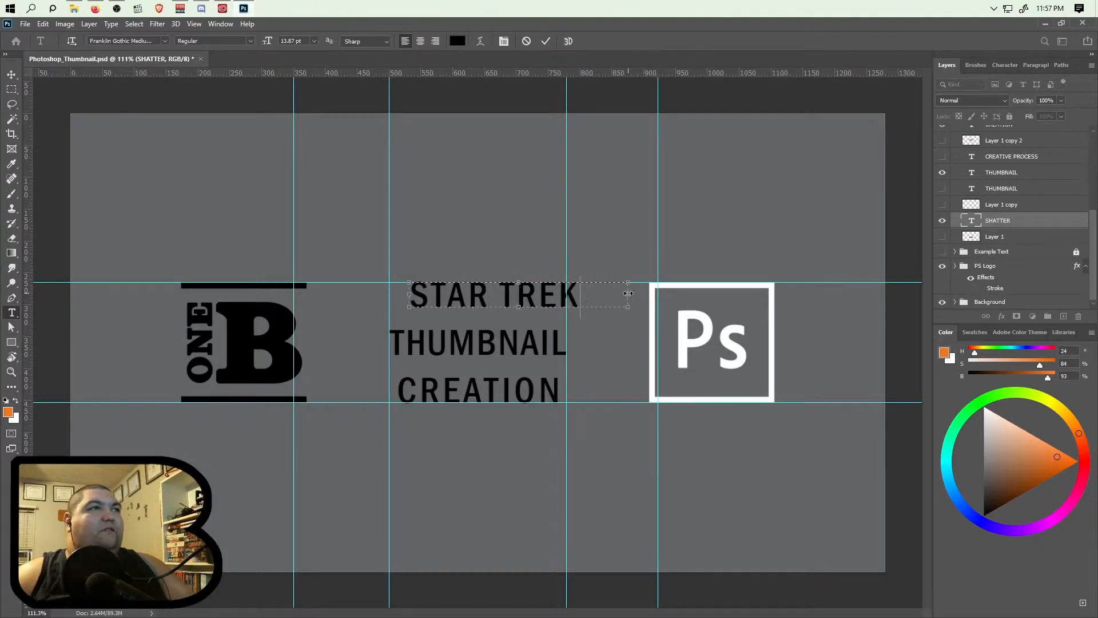
left_click_drag(628, 293, 581, 293)
- Swap the visible THUMBNAIL layer for its alternate, show the CREATIVE PROCESS layer, and center STAR TREK horizontally on the canvas
left_click(944, 173)
left_click(944, 172)
left_click(943, 188)
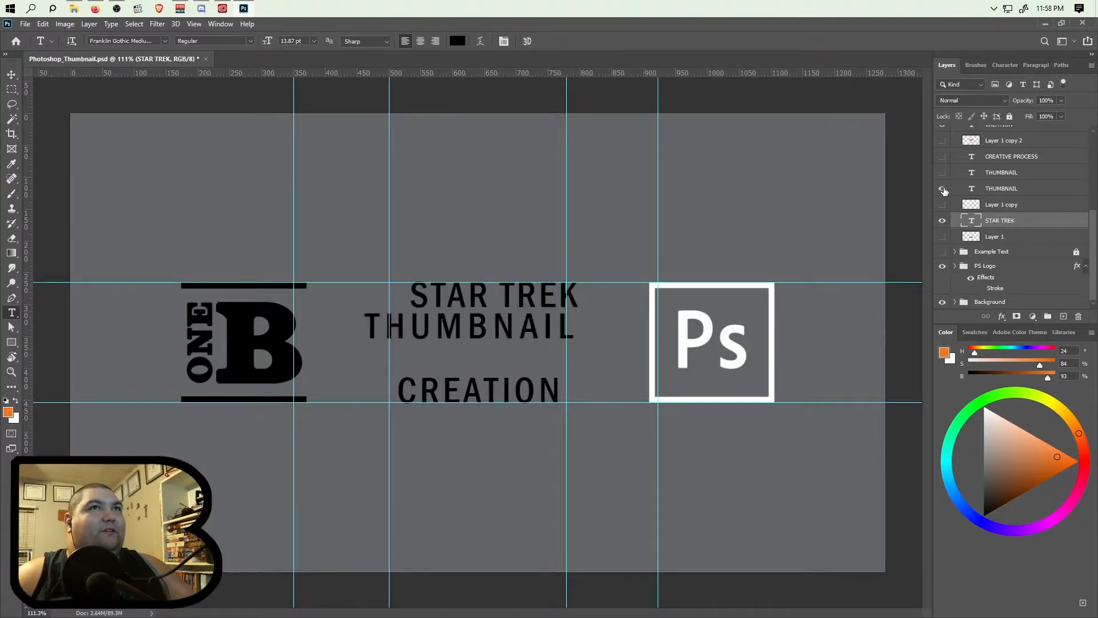
left_click(942, 157)
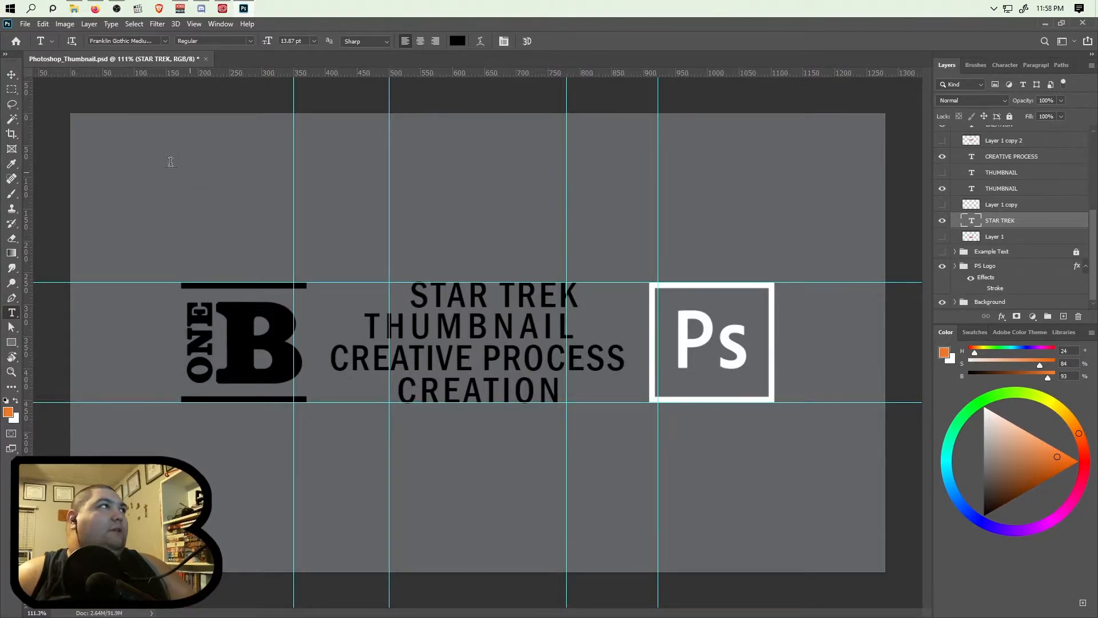
key("v")
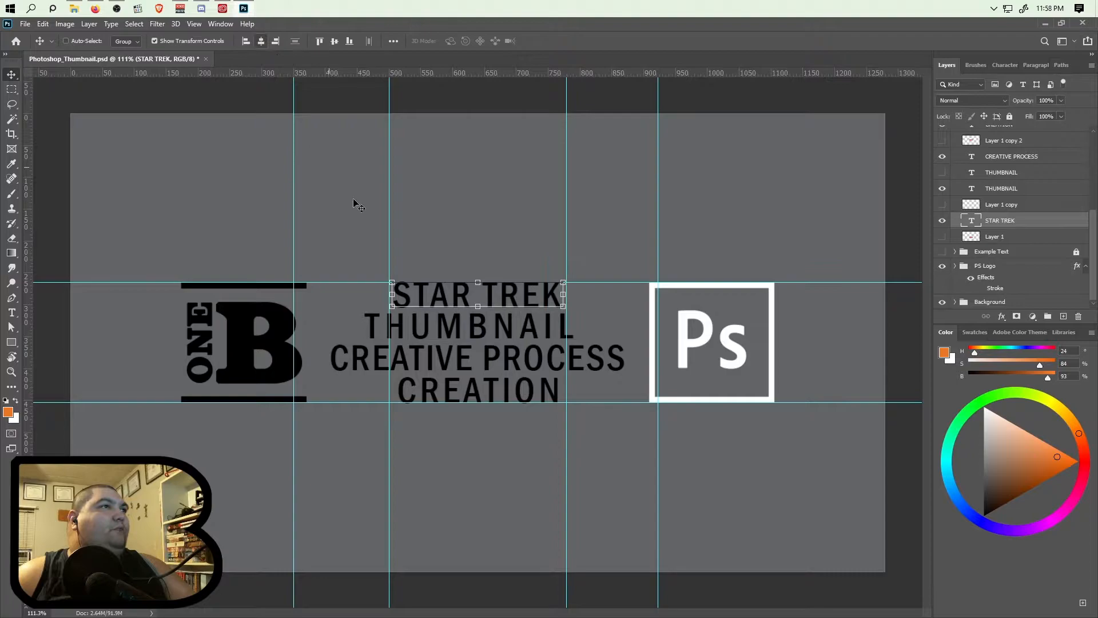
- Replace the visible THUMBNAIL text on the second line with "T.O.S. S02"
scroll(1039, 234, "up", 1)
left_click(1014, 205)
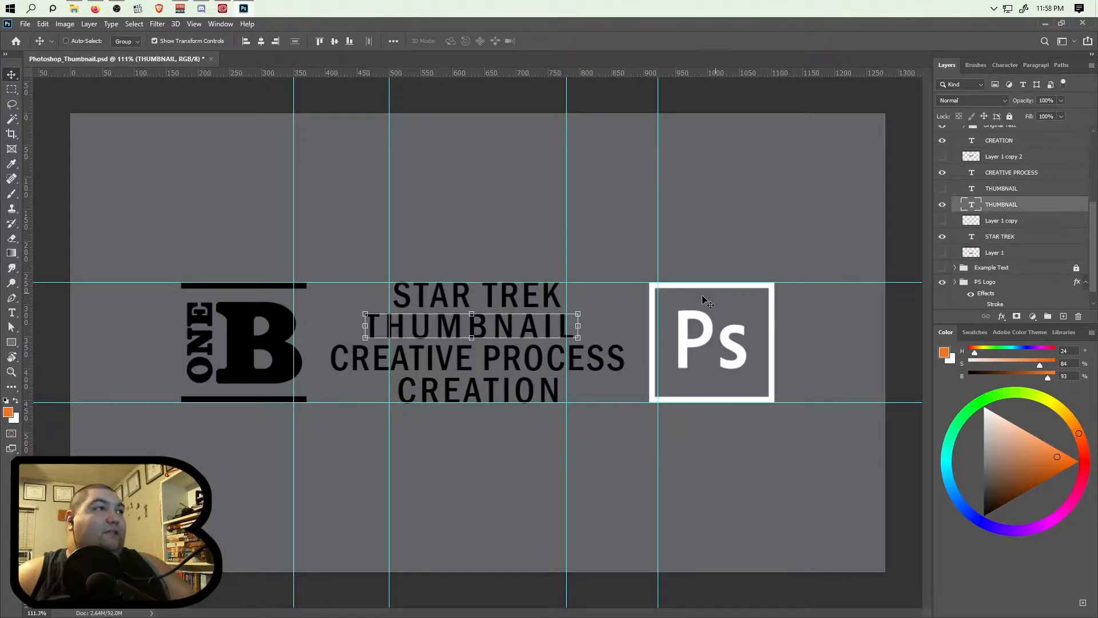
key("t")
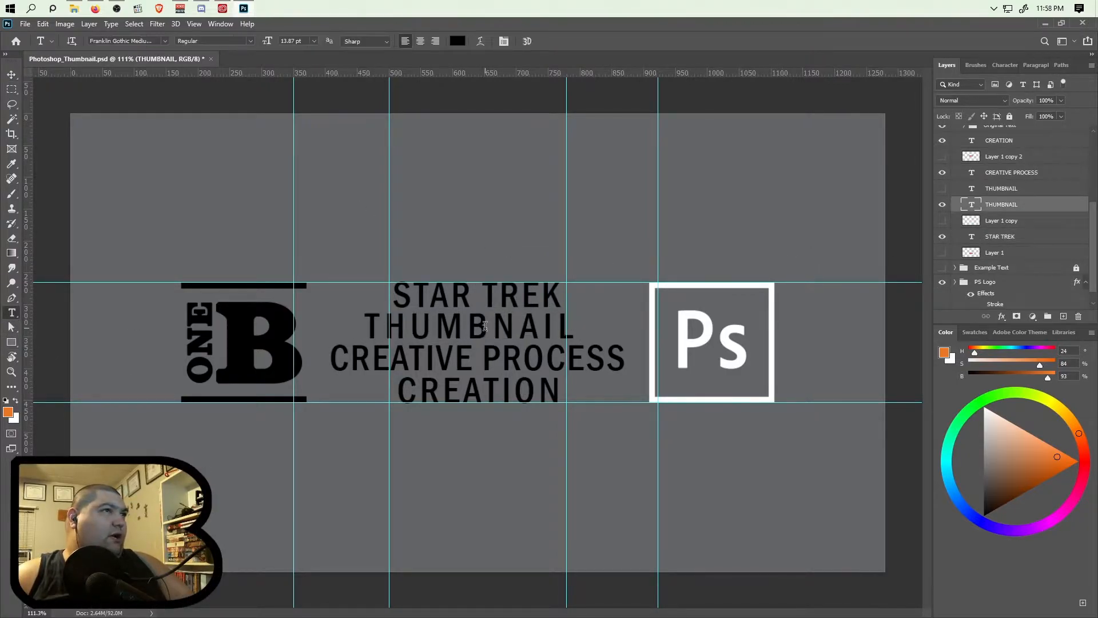
double_click(482, 329)
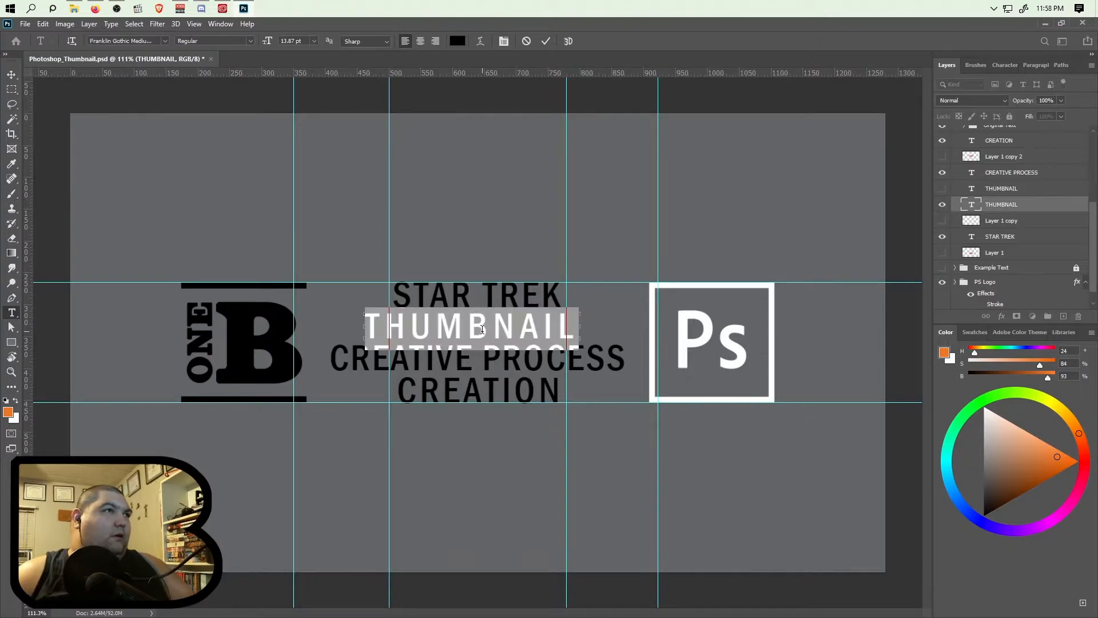
type("TOS S02")
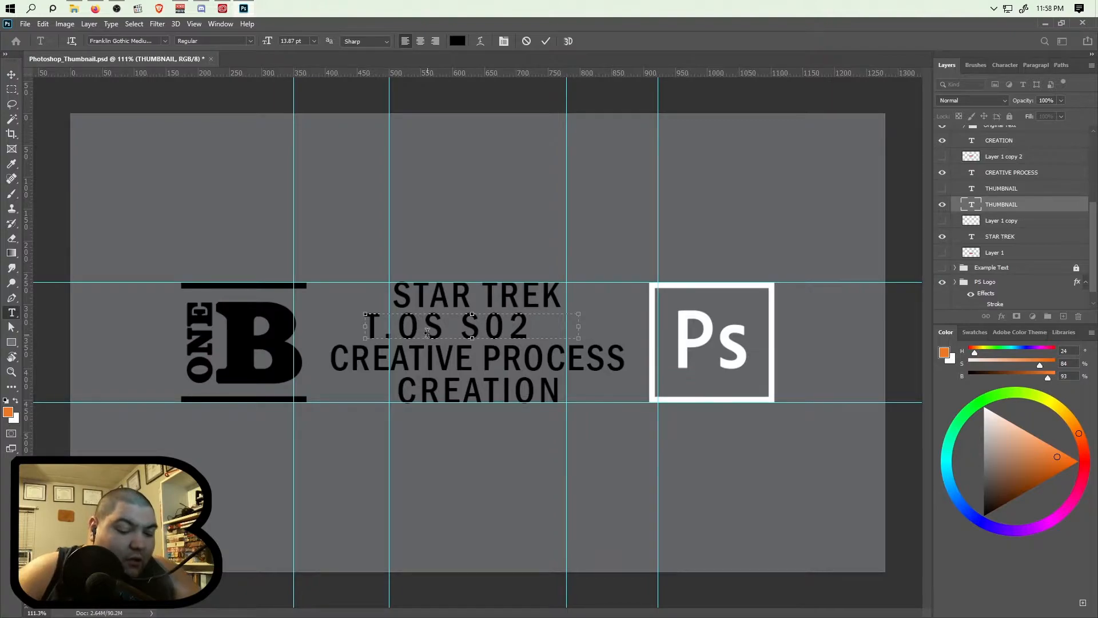
type(" .")
key("Right")
type(".")
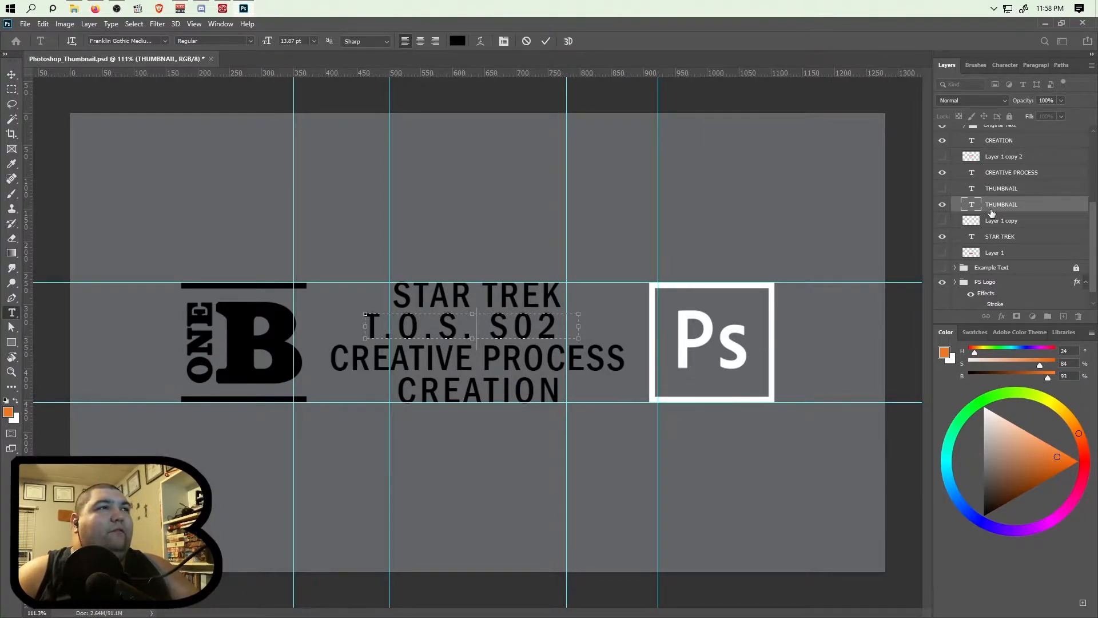
- Replace the CREATIVE PROCESS text on the third line with "THUMBNAIL2"
left_click(1011, 172)
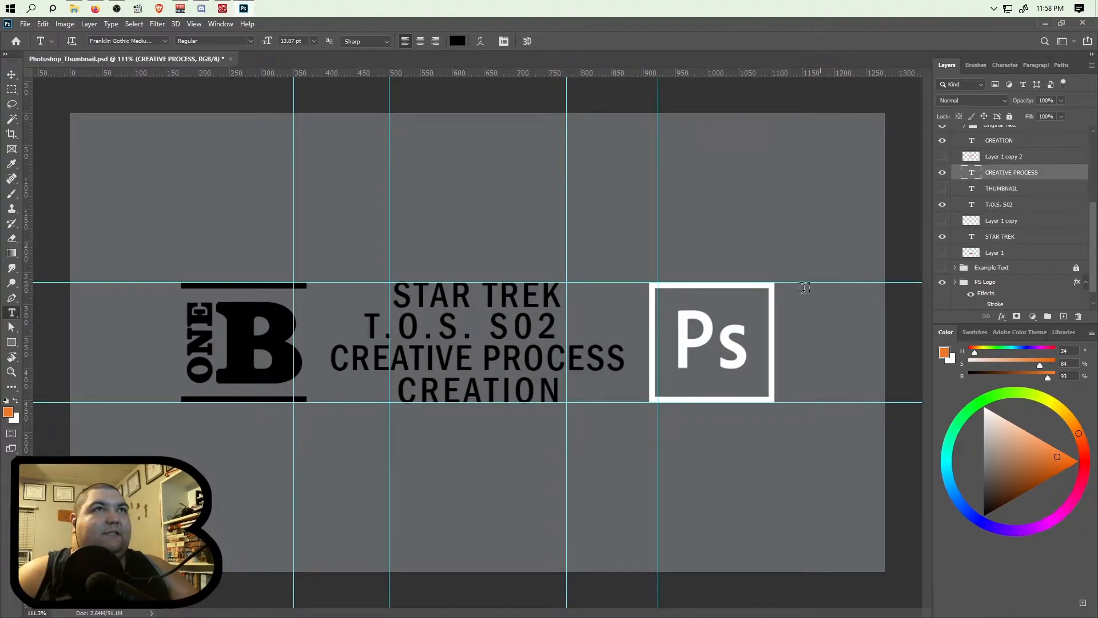
triple_click(474, 360)
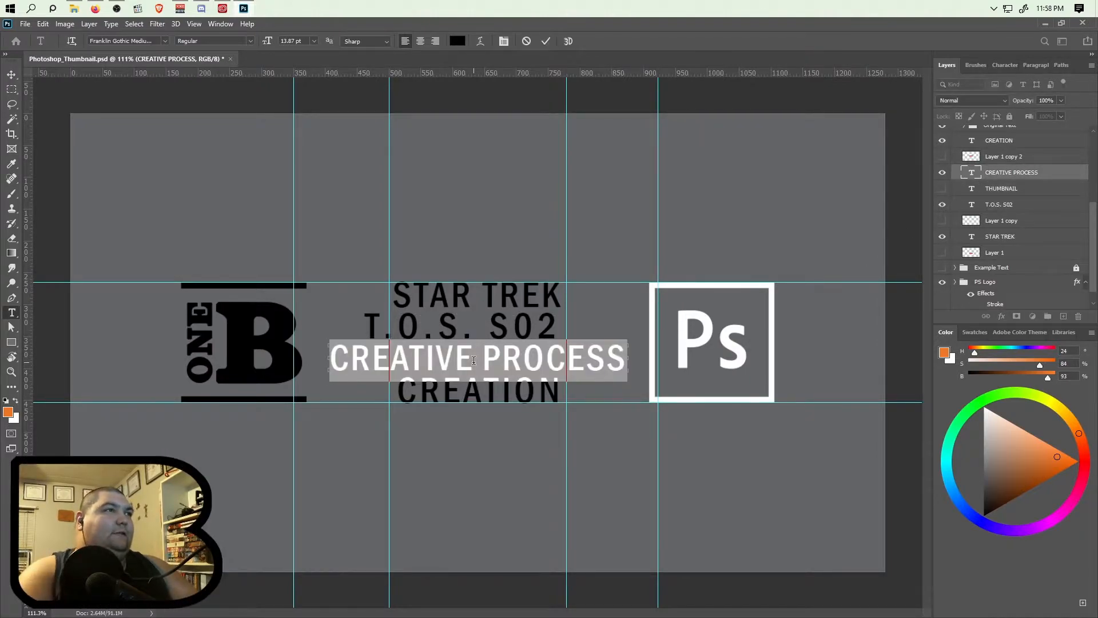
type("THUMBNAIL")
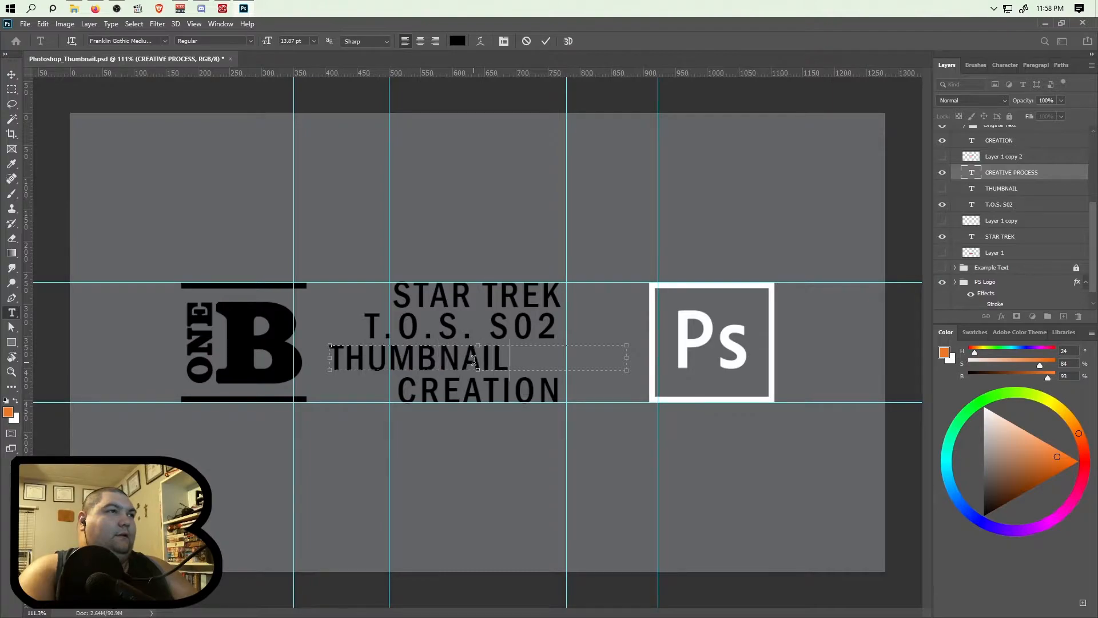
type("2")
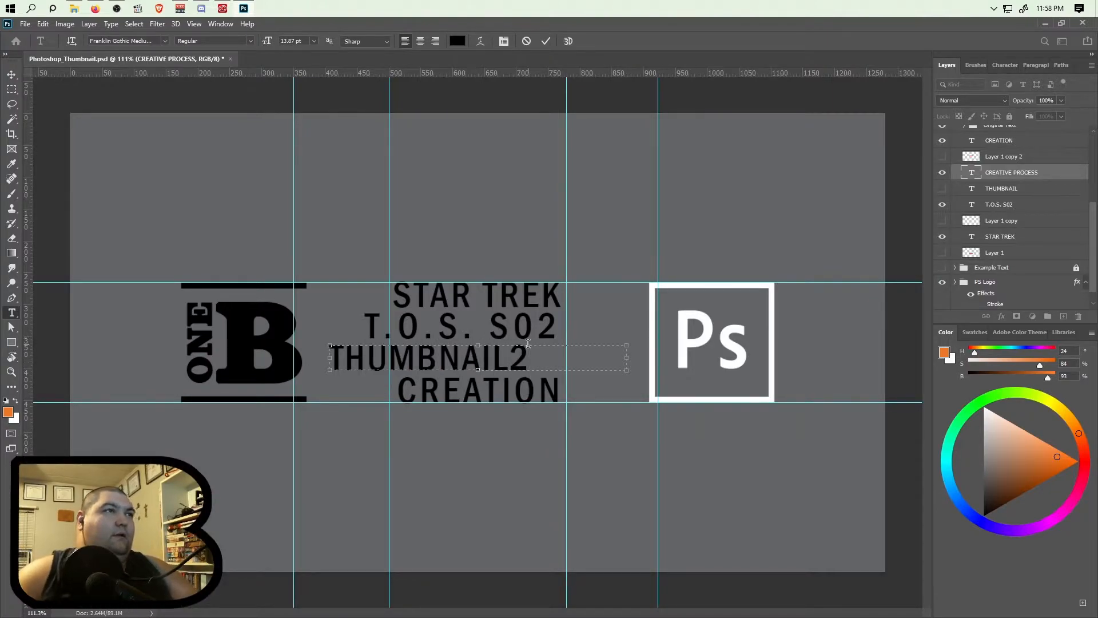
- Format the 2 at the end of the third line as superscript and commit the text edit
key("shift+Left")
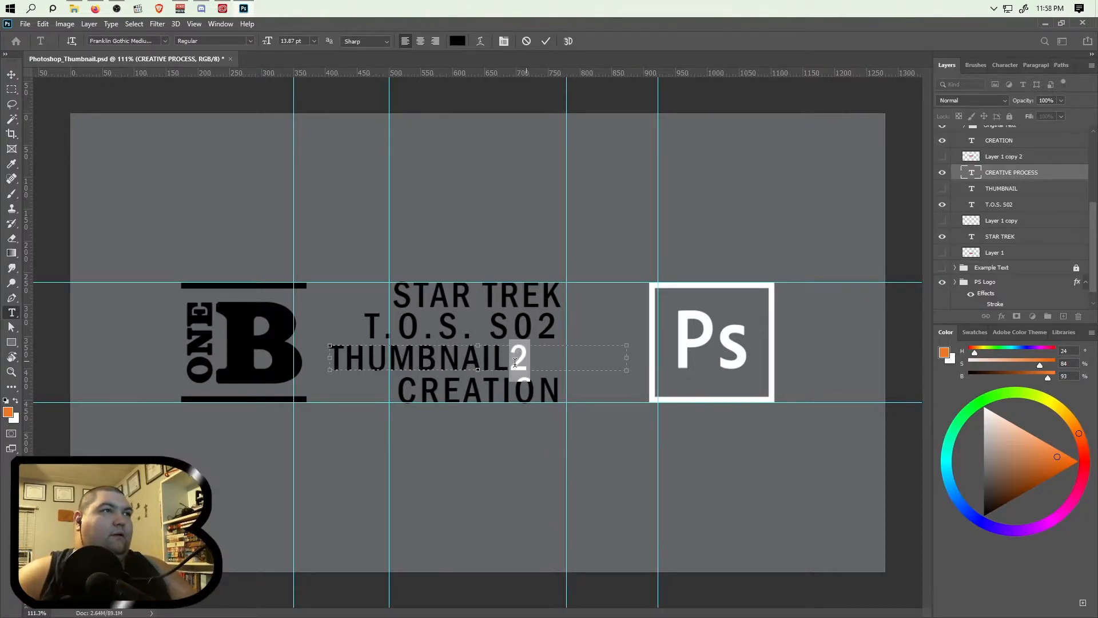
left_click(1000, 67)
left_click(1001, 149)
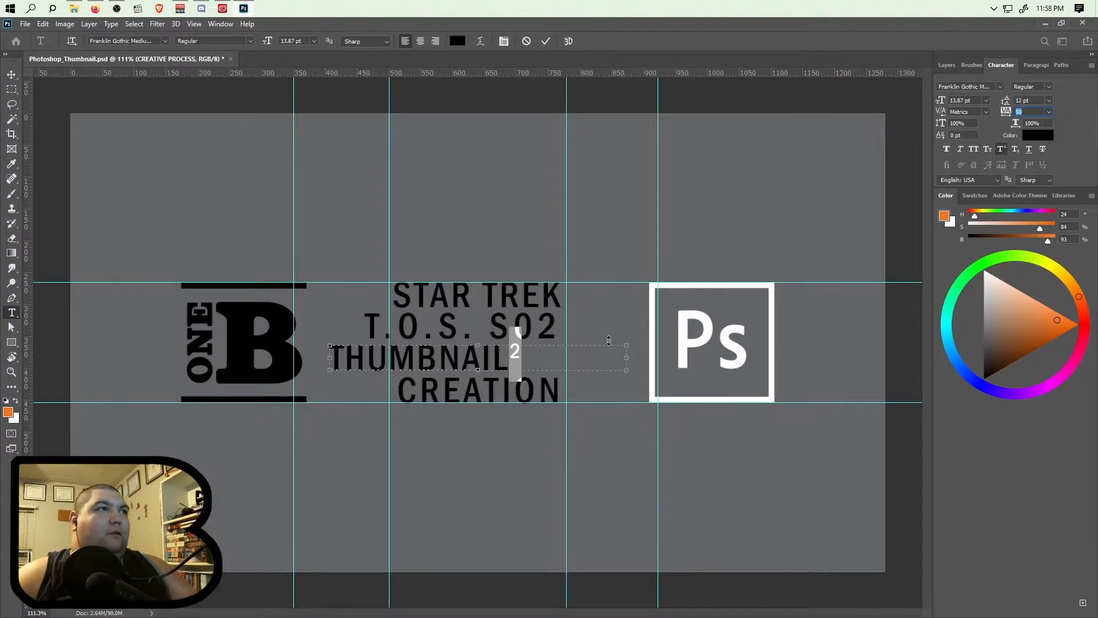
left_click(163, 261)
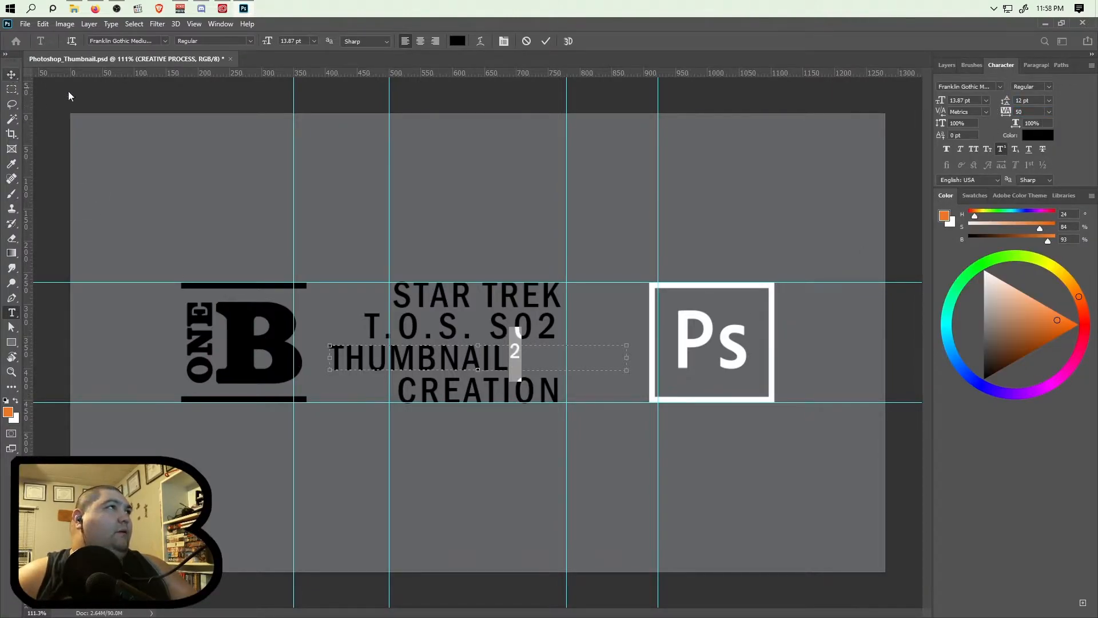
left_click(545, 41)
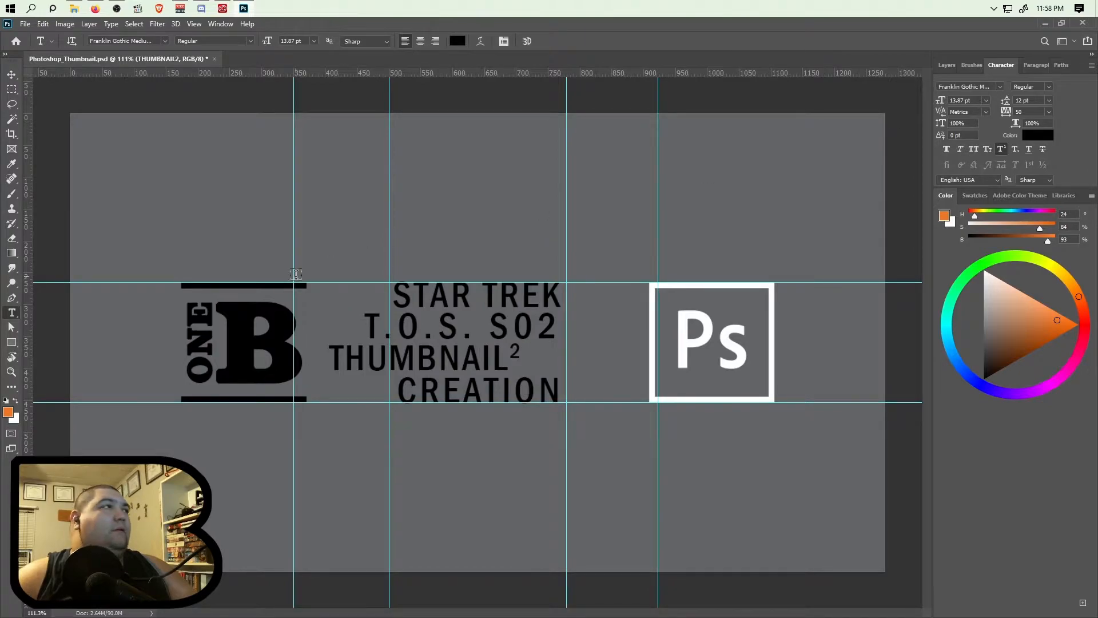
- Change the CREATION text on the last line to "CREATIVE PROCES" and widen its text box to fit
left_click(502, 386)
left_click_drag(562, 392, 662, 394)
left_click_drag(396, 391, 373, 394)
left_click_drag(486, 392, 534, 393)
type("IVE")
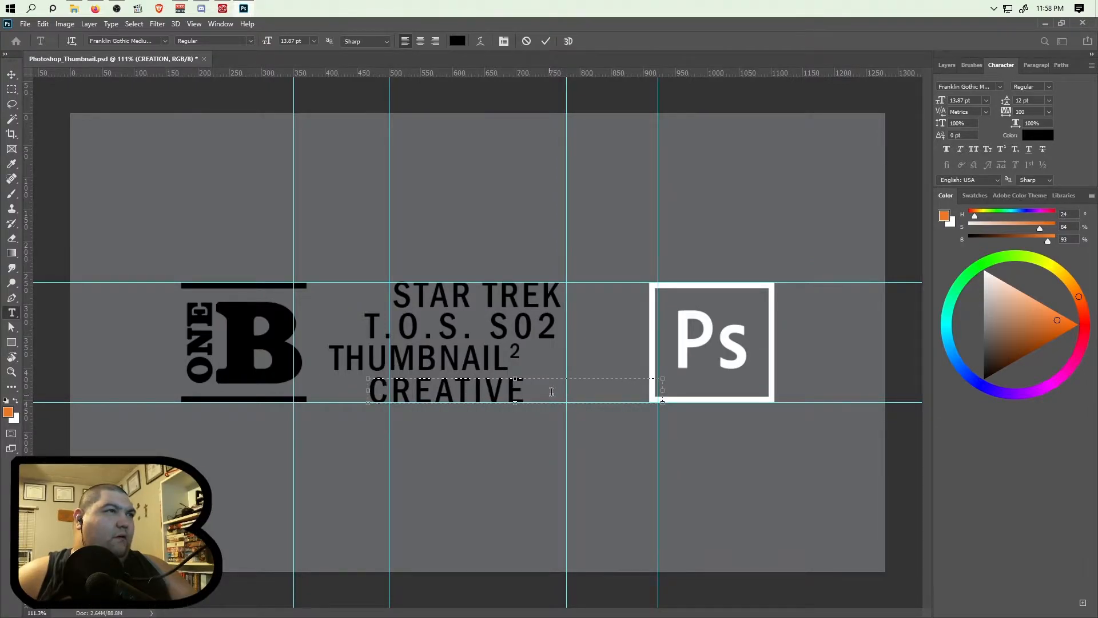
type(" PROCES")
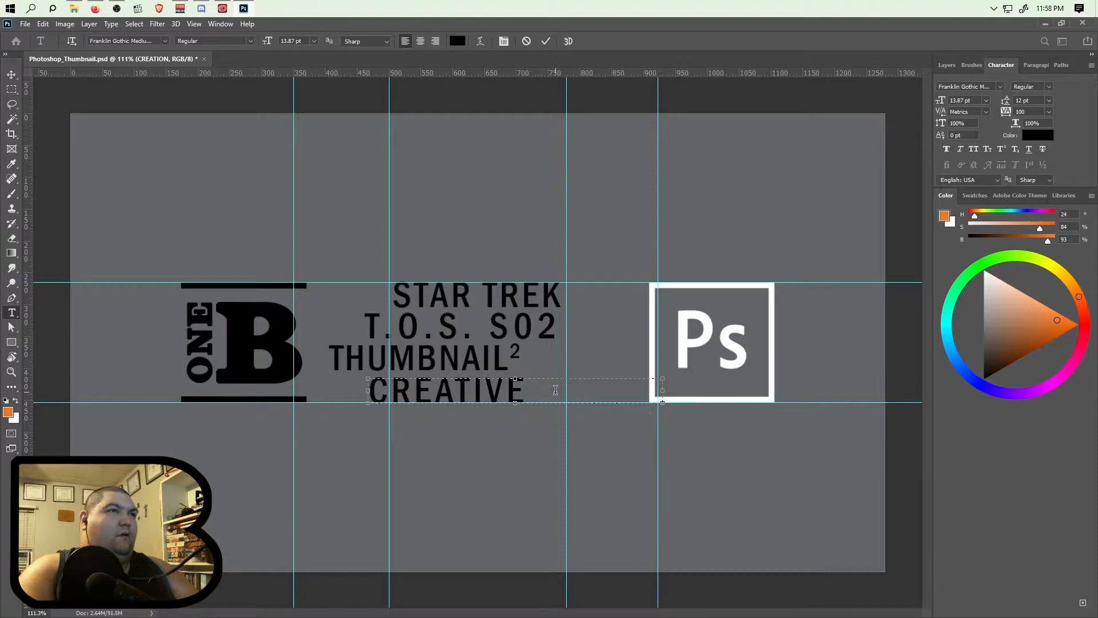
mouse_move(663, 391)
left_mouse_down()
mouse_move(726, 392)
mouse_move(670, 393)
left_mouse_up()
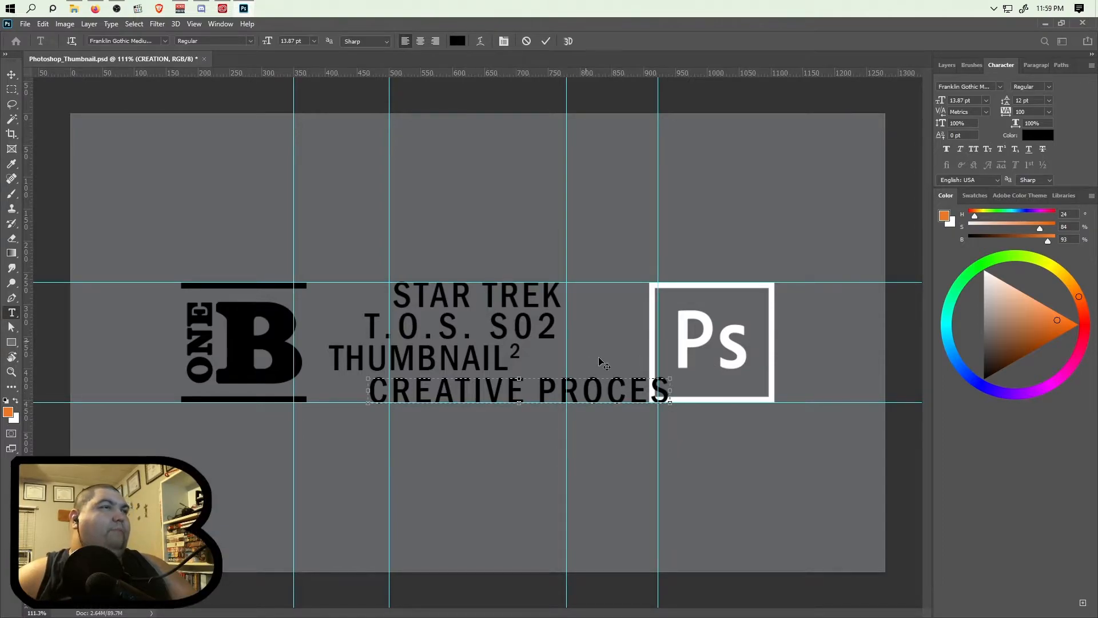
scroll(666, 395, "up", 5)
left_click_drag(673, 372, 673, 371)
scroll(522, 327, "down", 2)
left_click(546, 43)
- Center the CREATIVE PROCES text layer horizontally with the Move tool's alignment option
scroll(389, 318, "down", 4)
left_click_drag(352, 317, 571, 311)
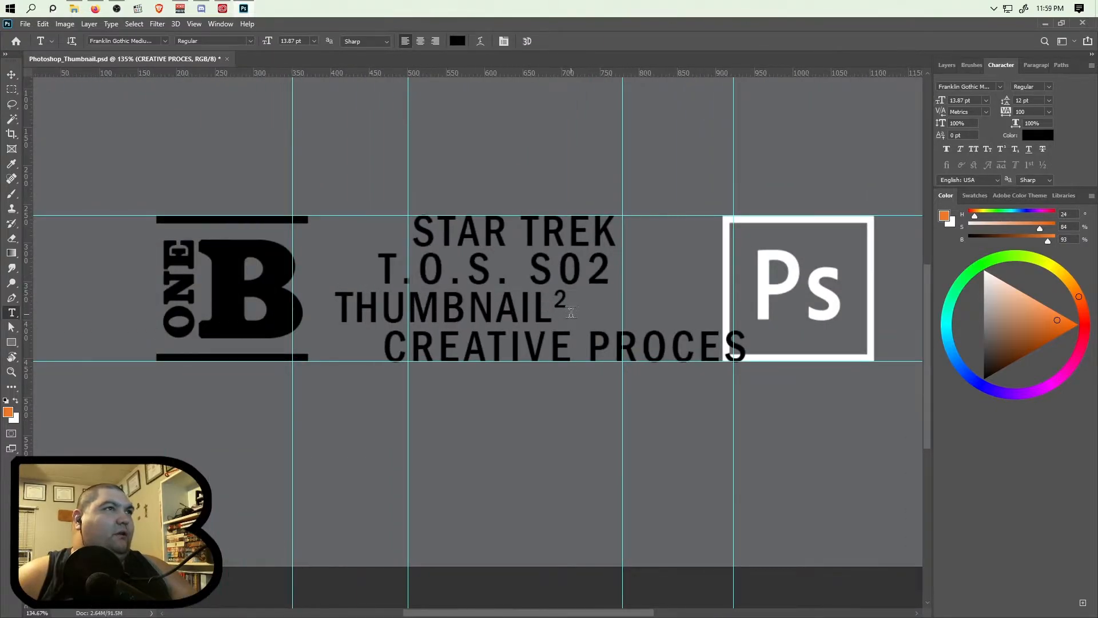
scroll(571, 312, "up", 2)
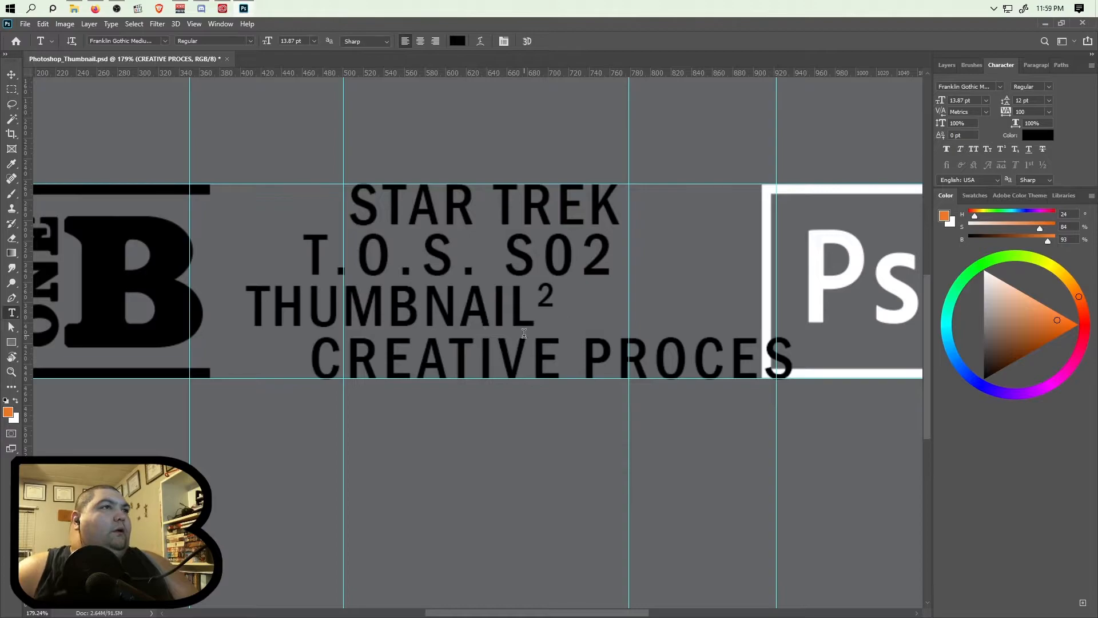
double_click(524, 362)
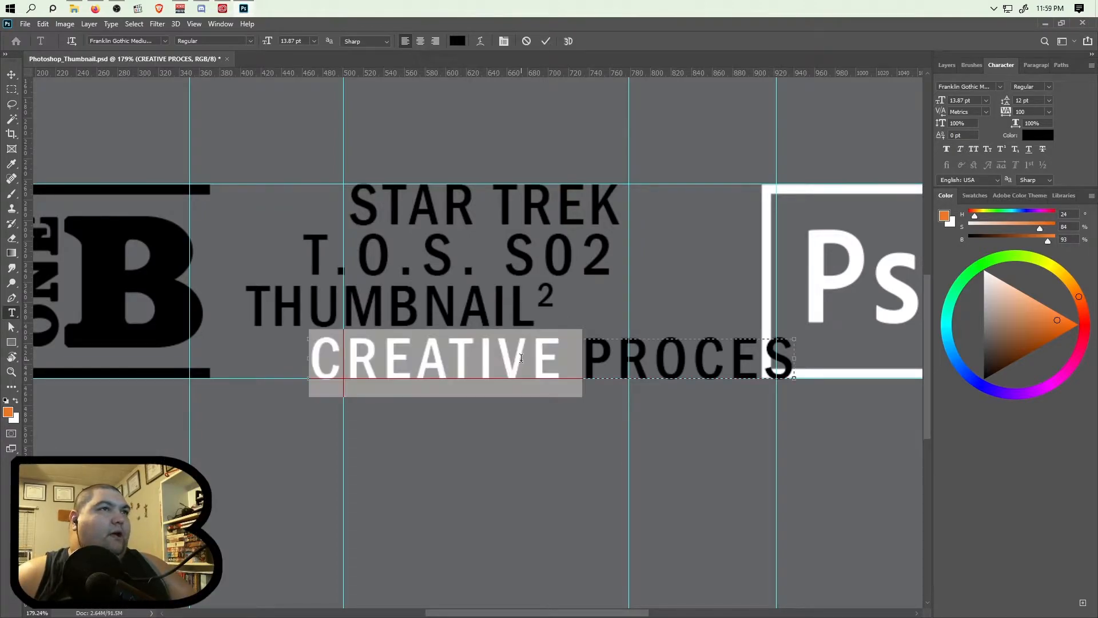
left_click(582, 353)
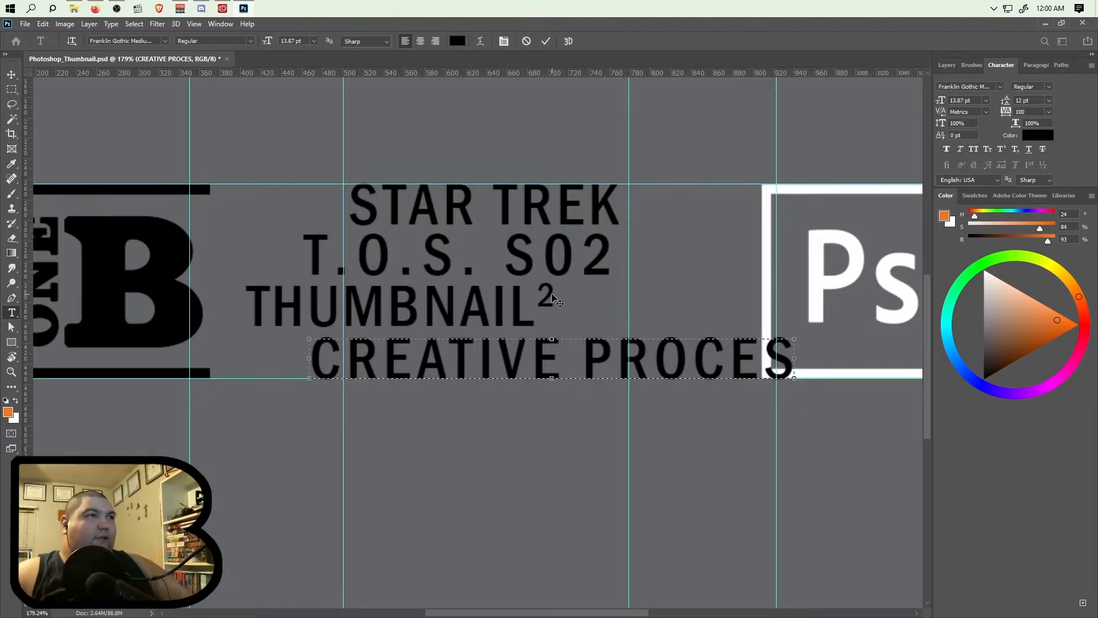
left_click(11, 74)
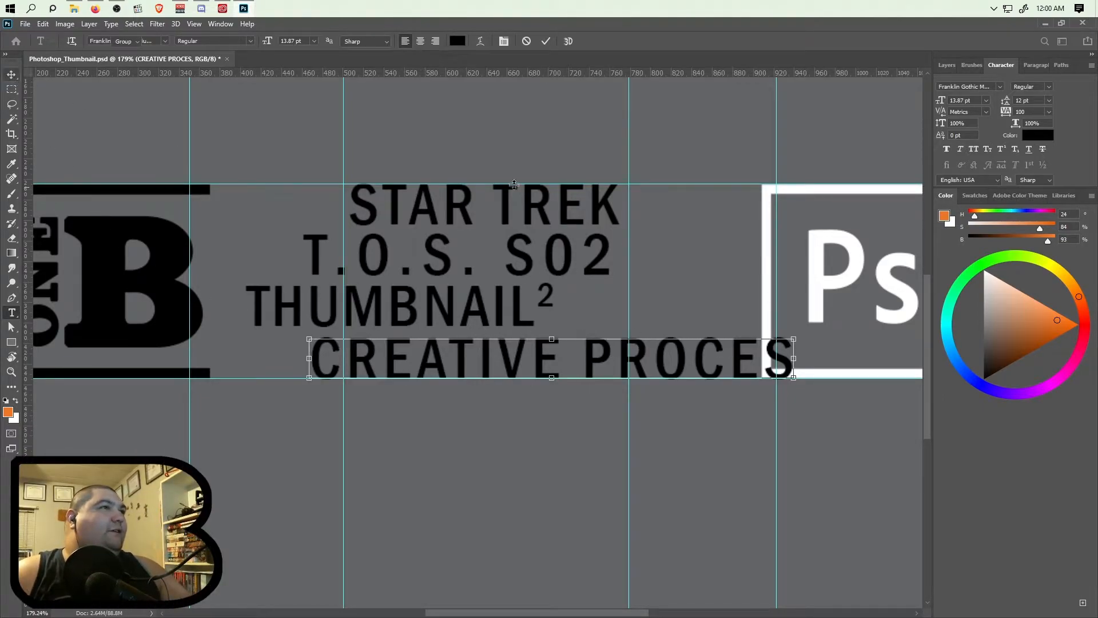
left_click(260, 41)
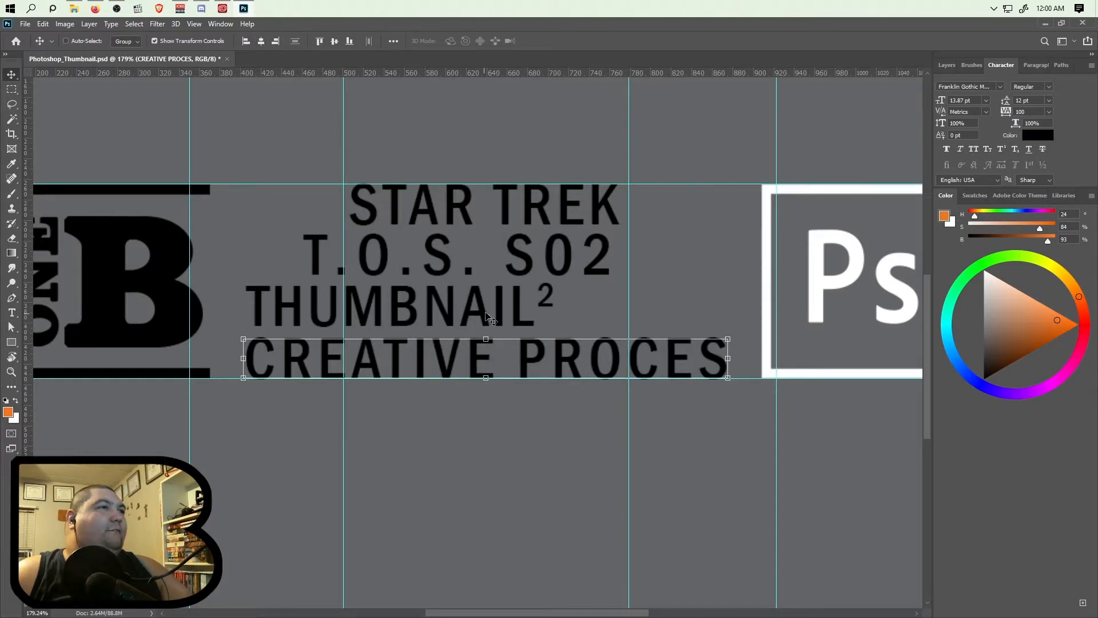
- Shrink the width of the THUMBNAIL² text box to end right after the superscript 2
left_click(945, 65)
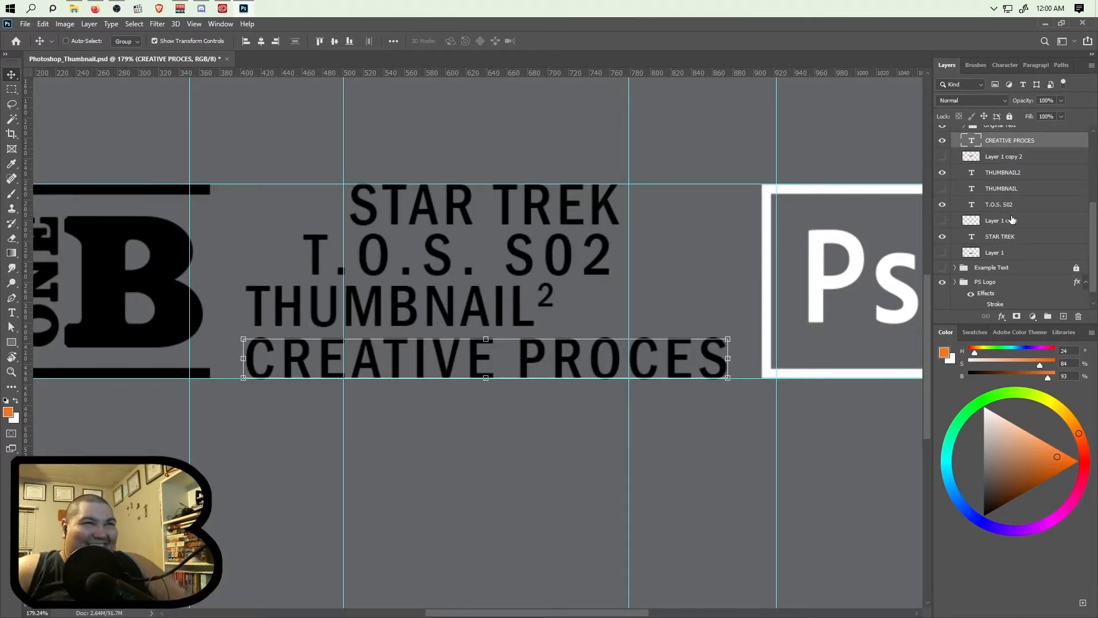
left_click(996, 178)
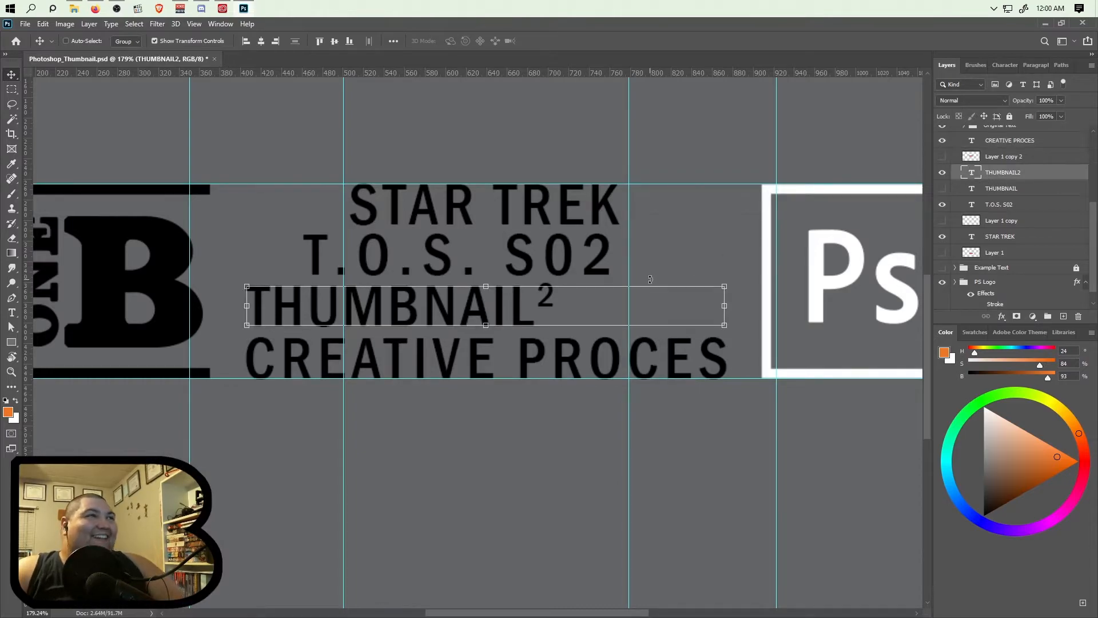
key("t")
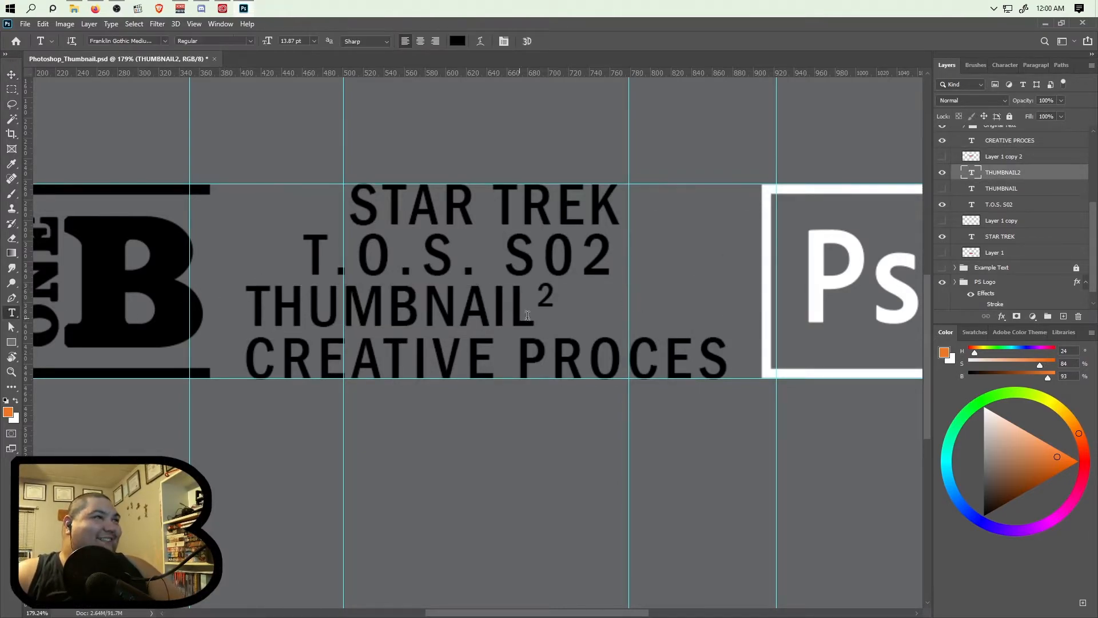
left_click(561, 307)
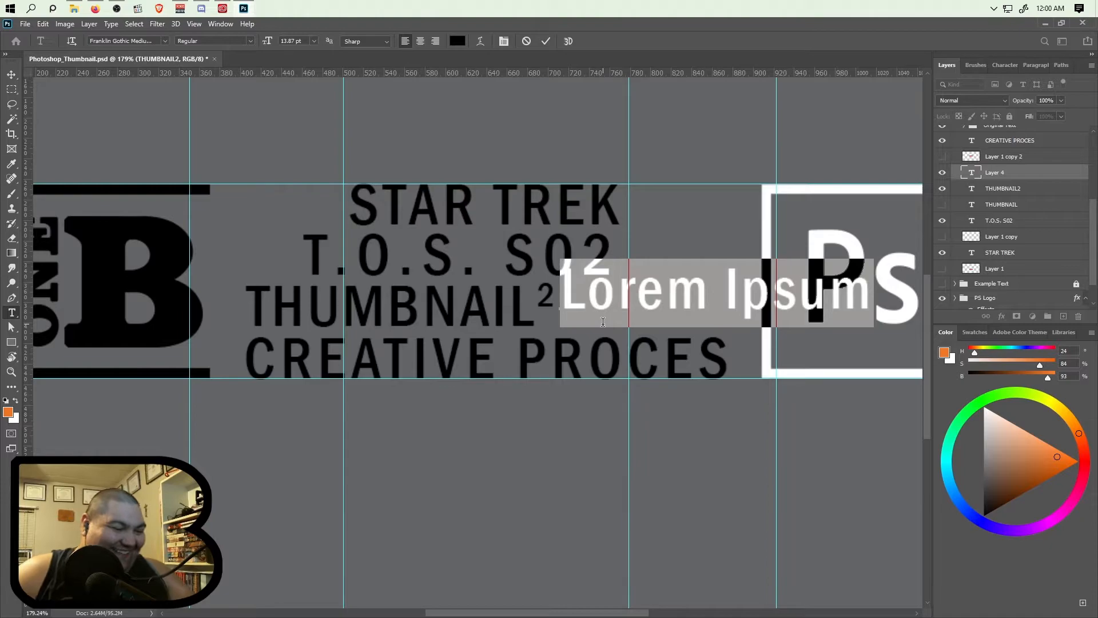
key("Escape")
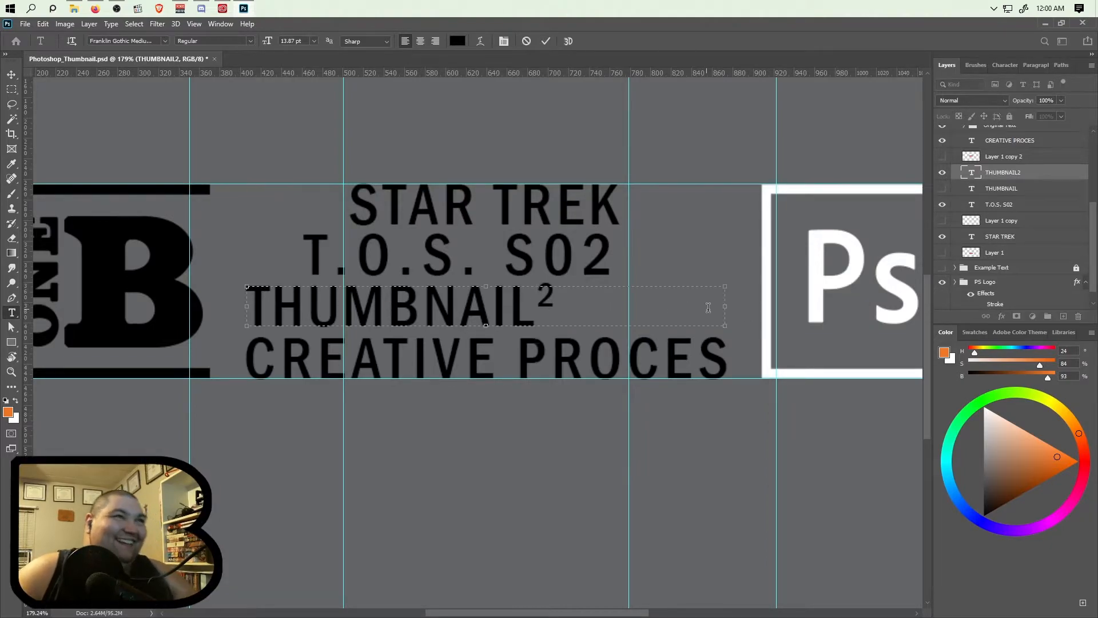
left_click_drag(726, 308, 555, 297)
scroll(557, 318, "up", 4)
left_click(546, 43)
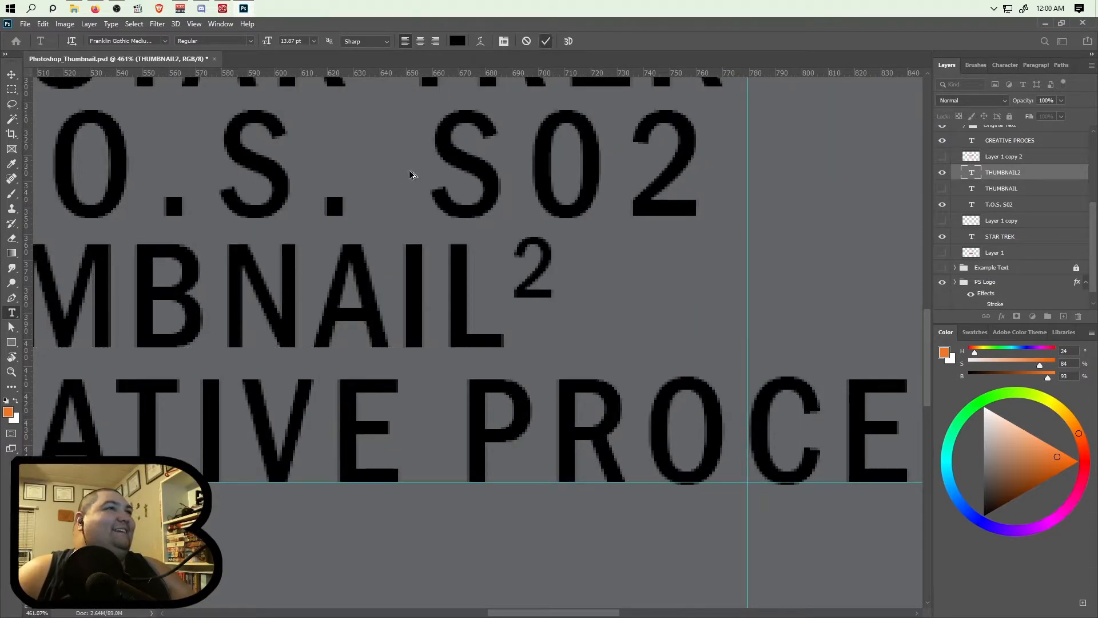
- Center the THUMBNAIL² text layer horizontally with the Move tool's alignment option
scroll(365, 177, "down", 3)
left_click(11, 75)
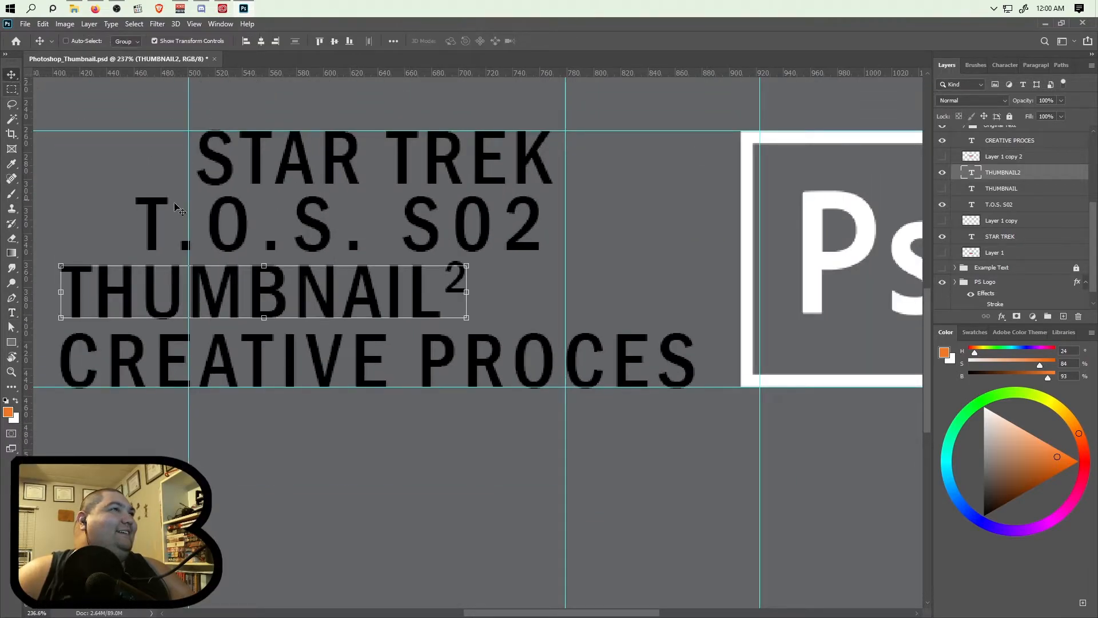
scroll(293, 297, "down", 2)
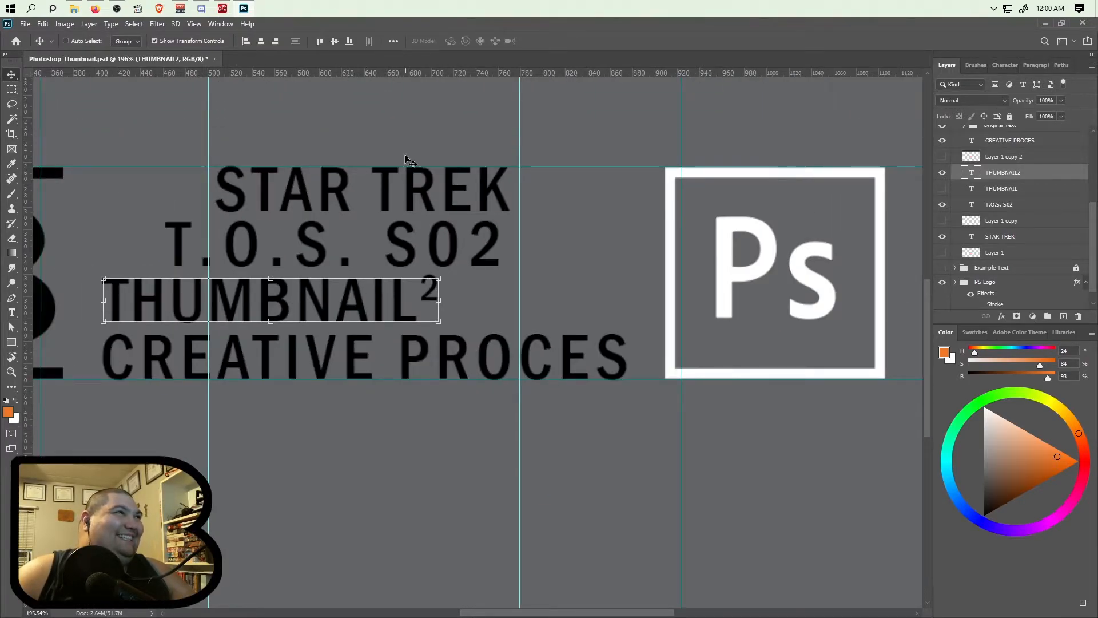
left_click(261, 41)
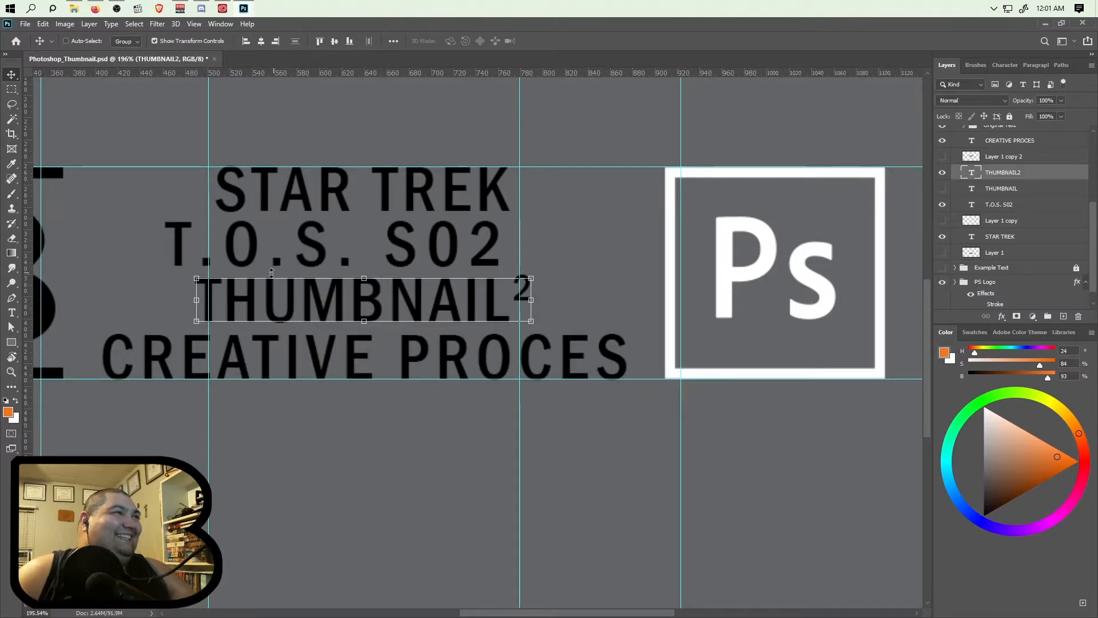
- Extend the first line to read "STAR TREK T.O.S." and widen its text box to fit
left_click(11, 314)
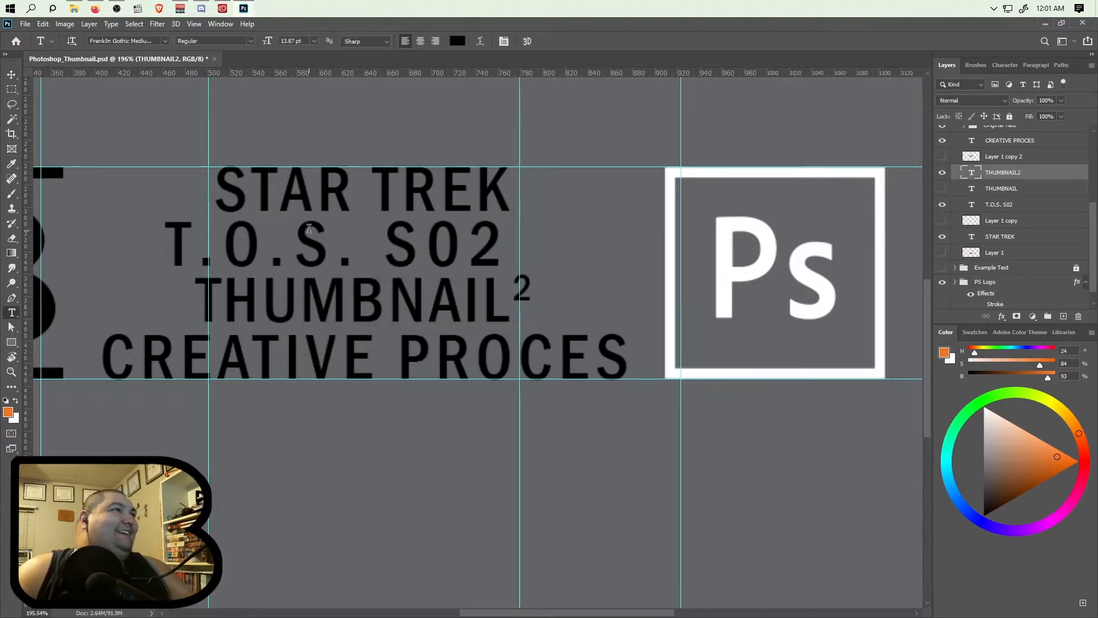
left_click(506, 189)
left_click_drag(514, 190, 680, 189)
type("TOS")
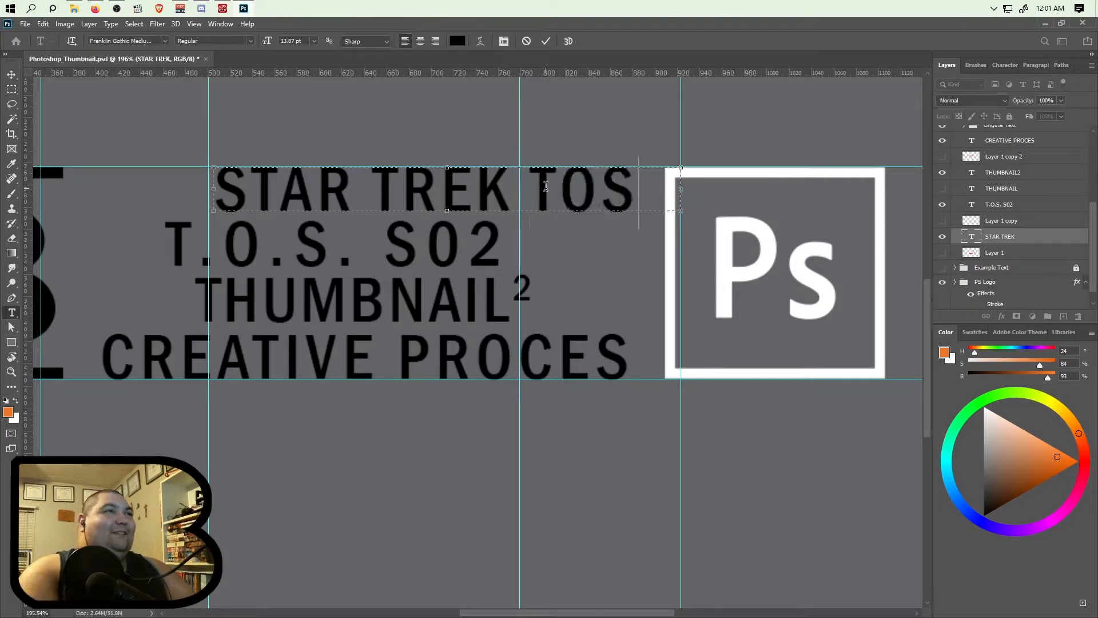
left_click(546, 186)
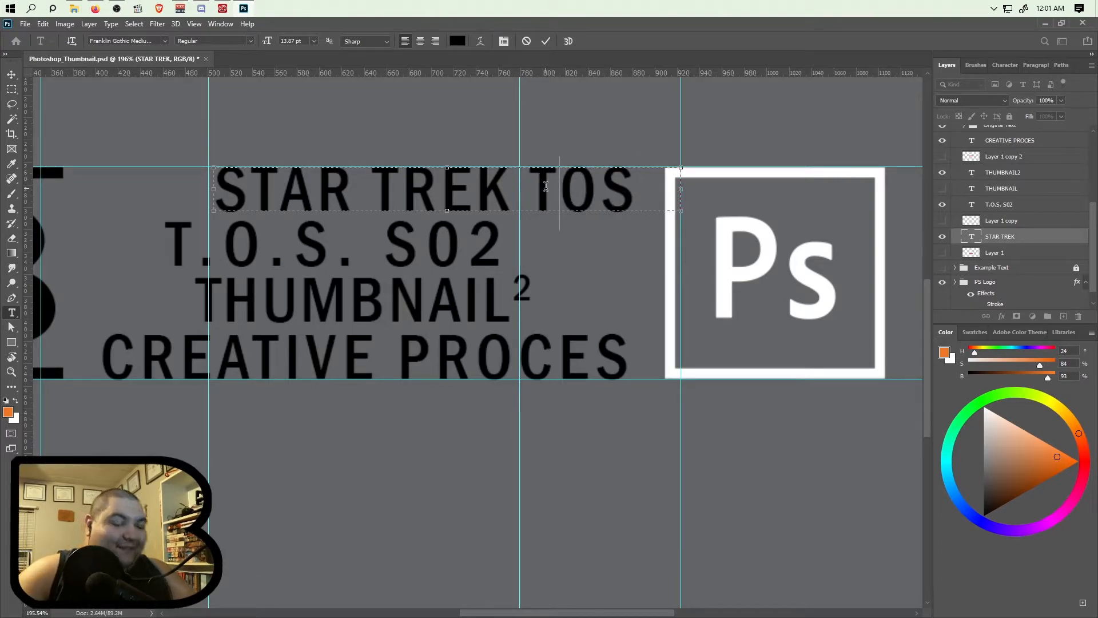
type(".")
key("Right")
type(".")
key("Right")
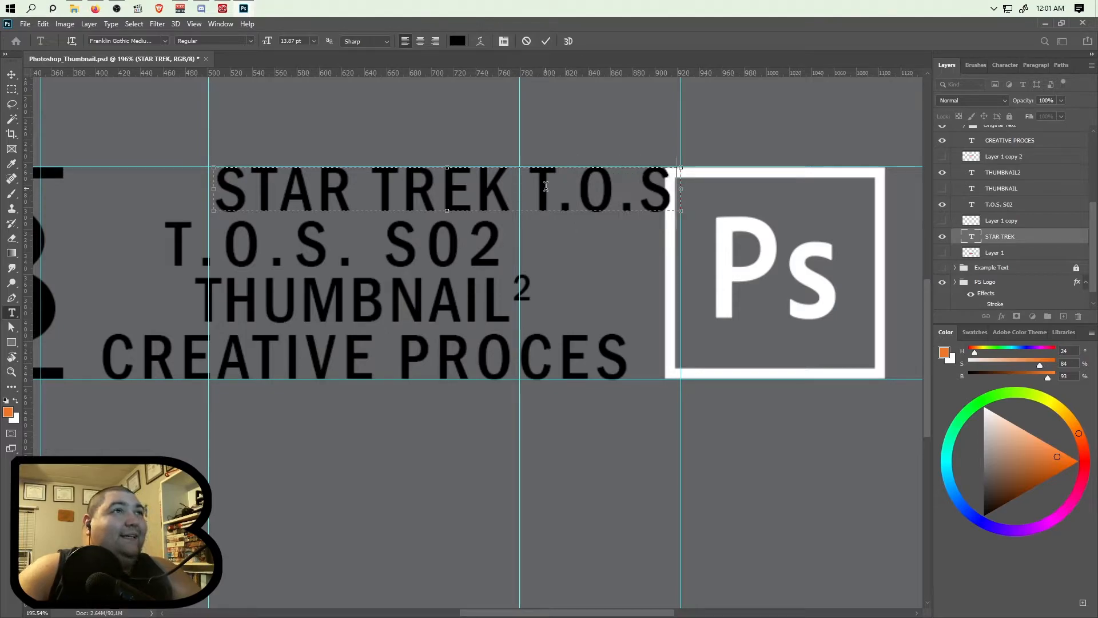
type(".")
left_click_drag(679, 190, 693, 189)
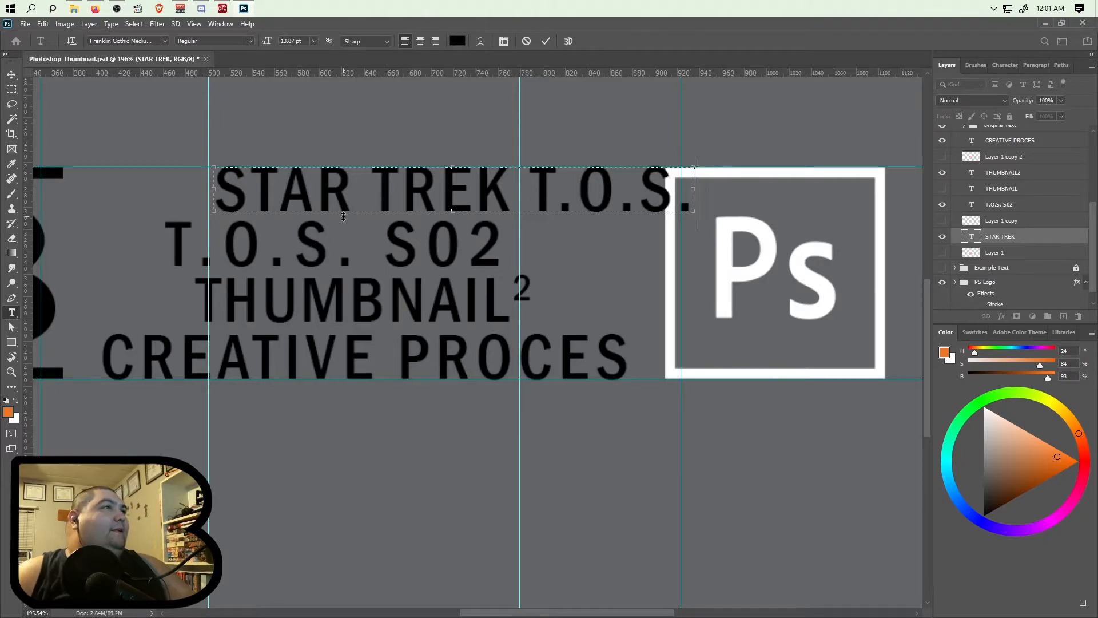
- Commit the STAR TREK T.O.S. text edit and align the layer to the horizontal center
left_click(546, 41)
left_click(7, 75)
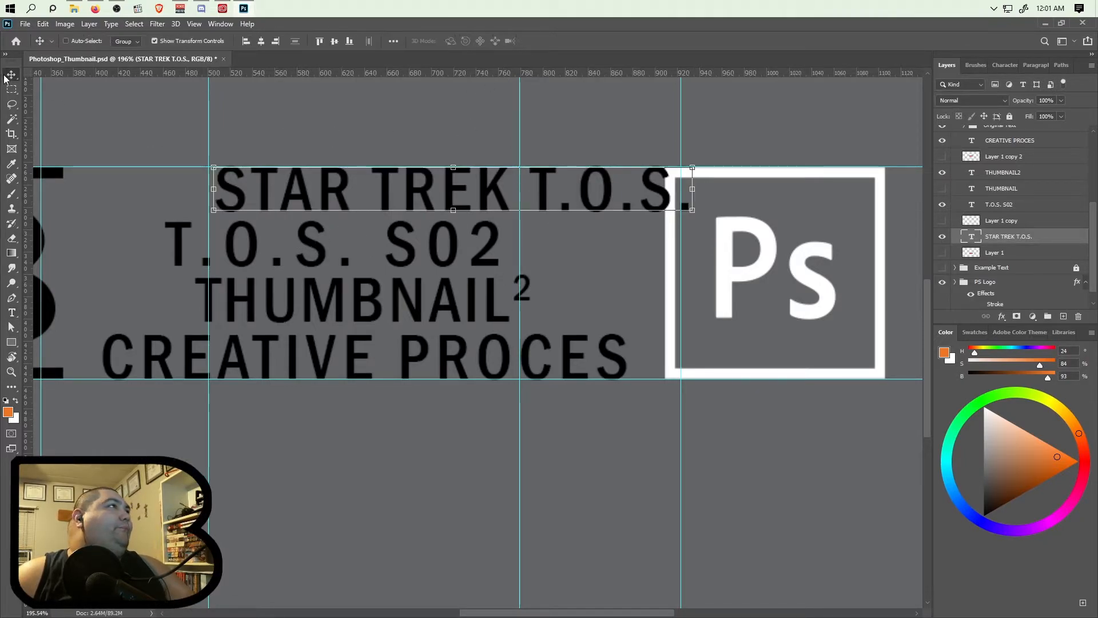
left_click(262, 42)
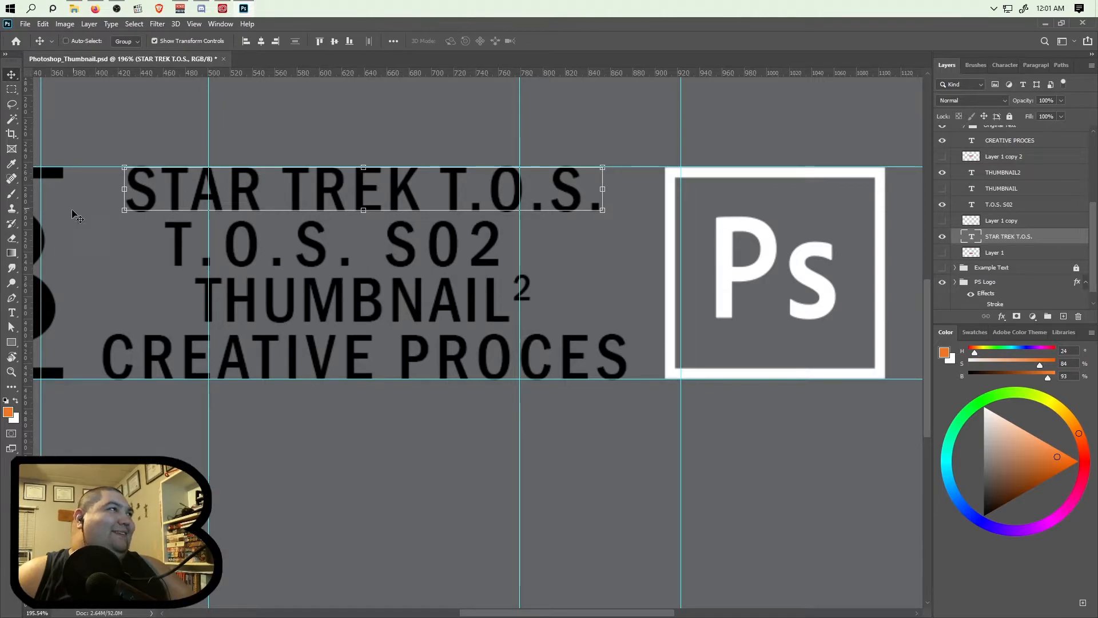
- Change the second line to "S02 RECAP" and narrow its text box to end near the final P
left_click(12, 313)
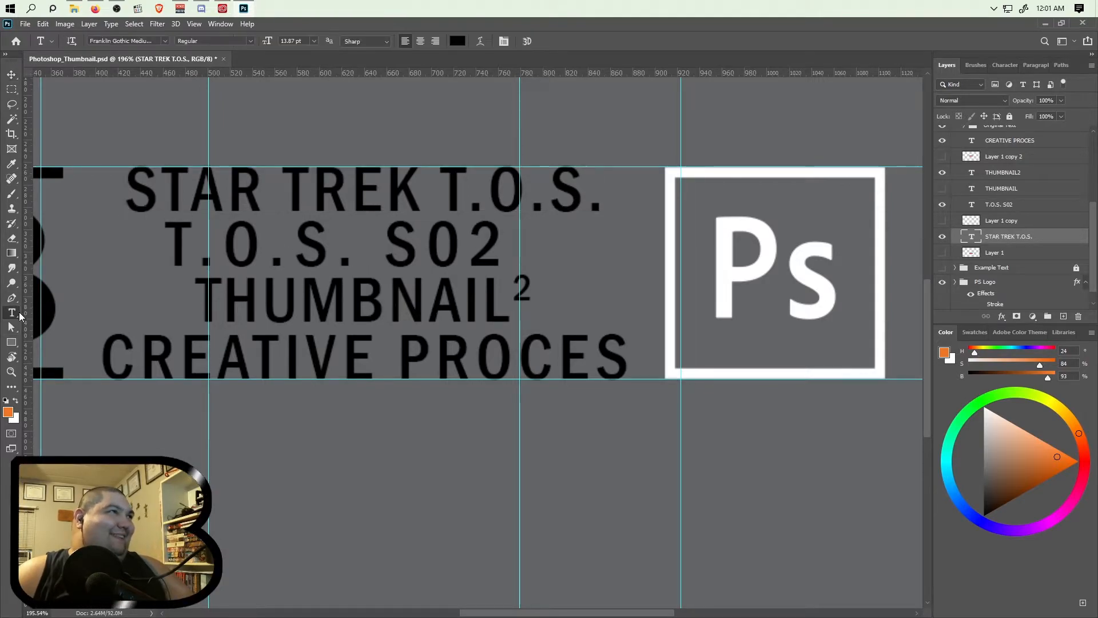
left_click(398, 253)
left_click_drag(399, 254, 205, 300)
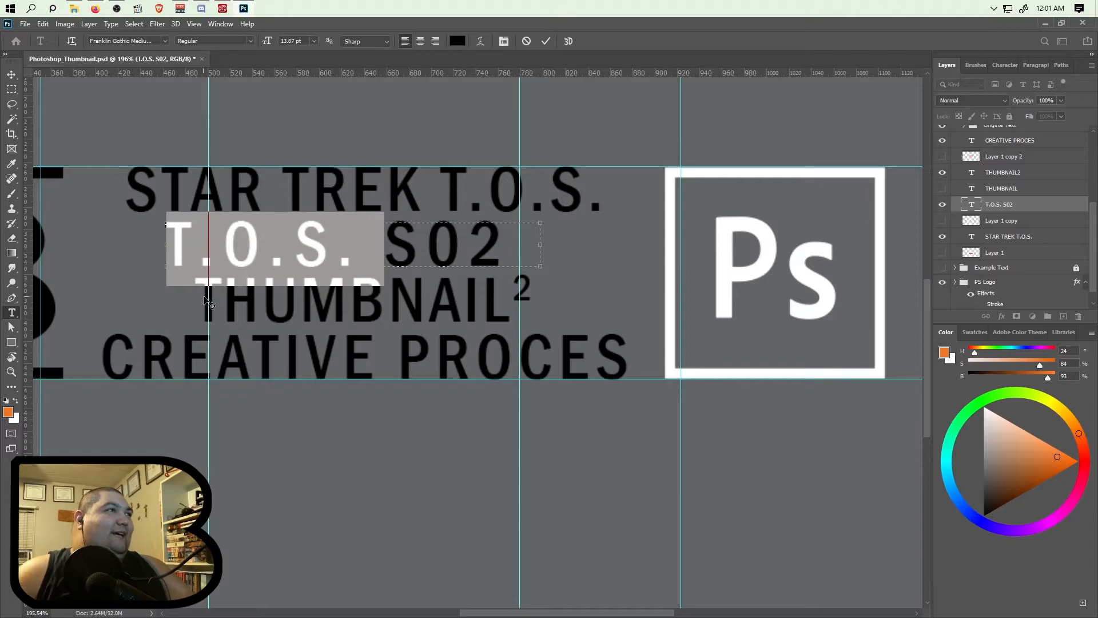
key("BackSpace")
type("RECAP")
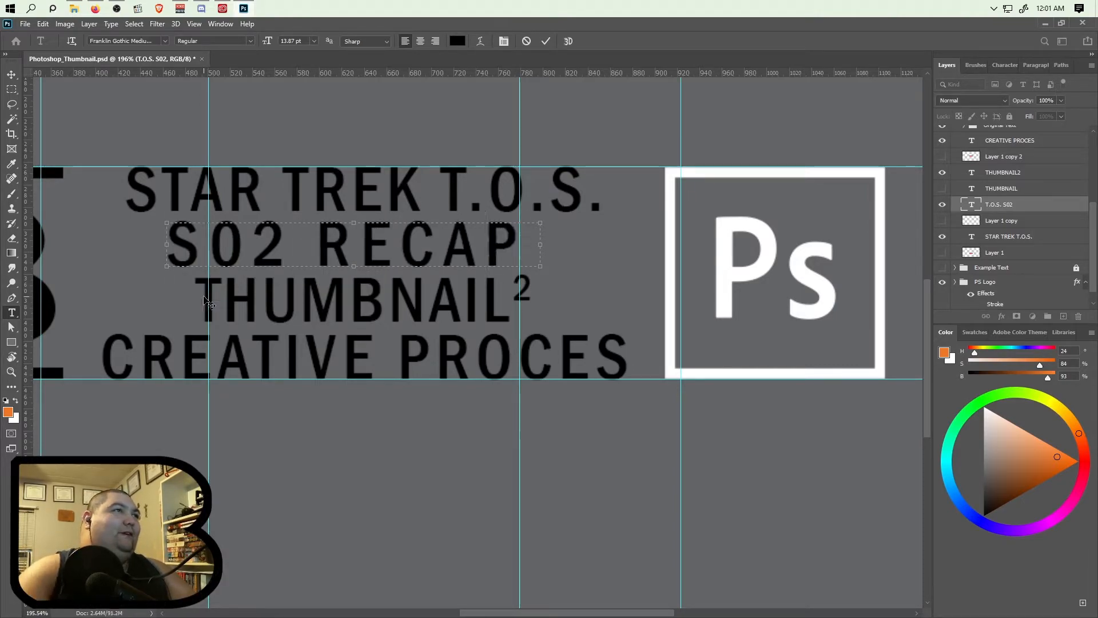
left_click_drag(540, 245, 520, 244)
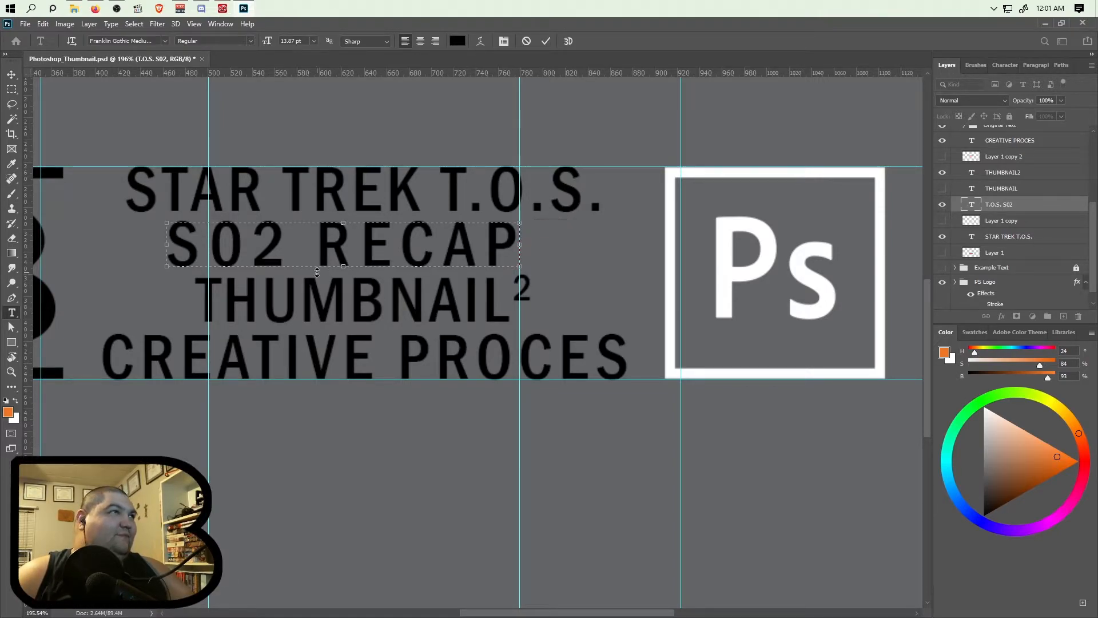
- Set the tracking of the S02 characters in the second line to 50 and commit the edit
left_click_drag(295, 246, 172, 248)
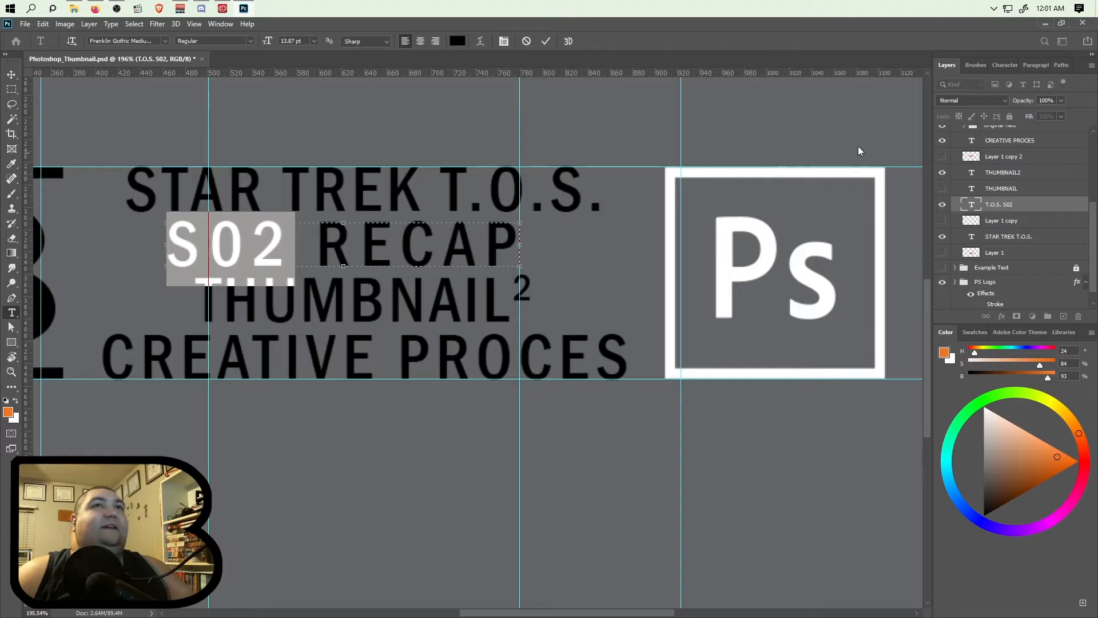
left_click(1005, 64)
left_click(1050, 112)
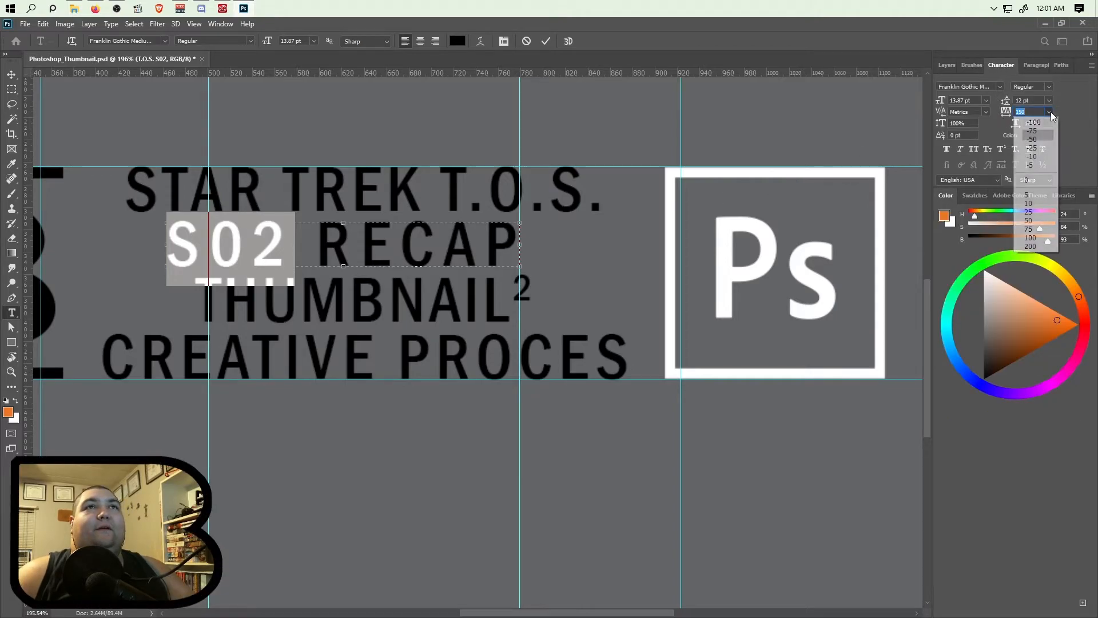
left_click(1044, 221)
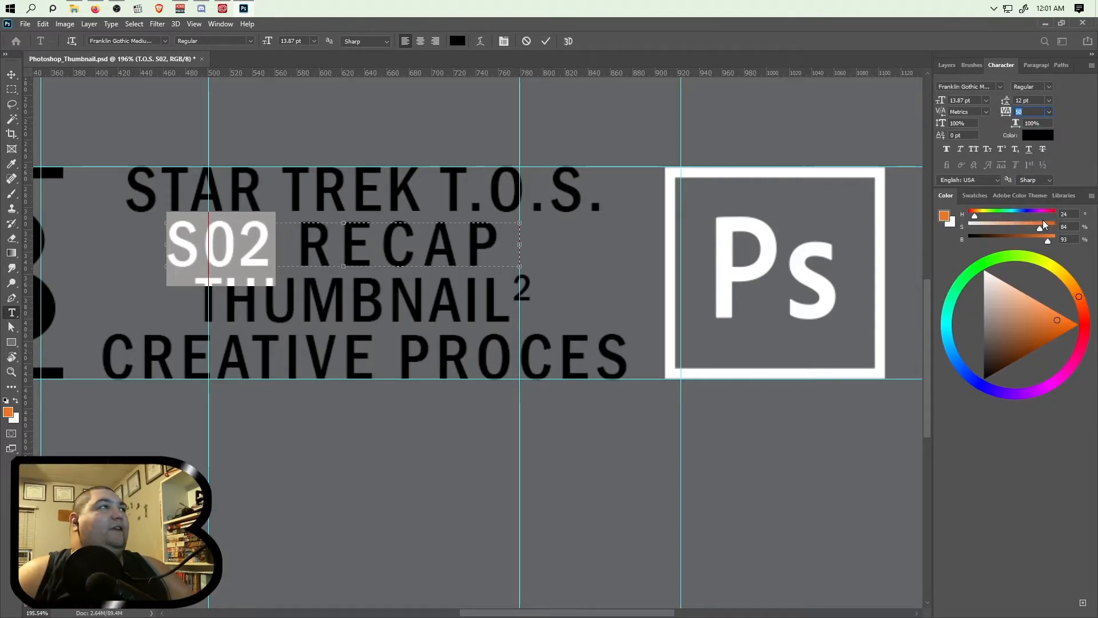
left_click(413, 240)
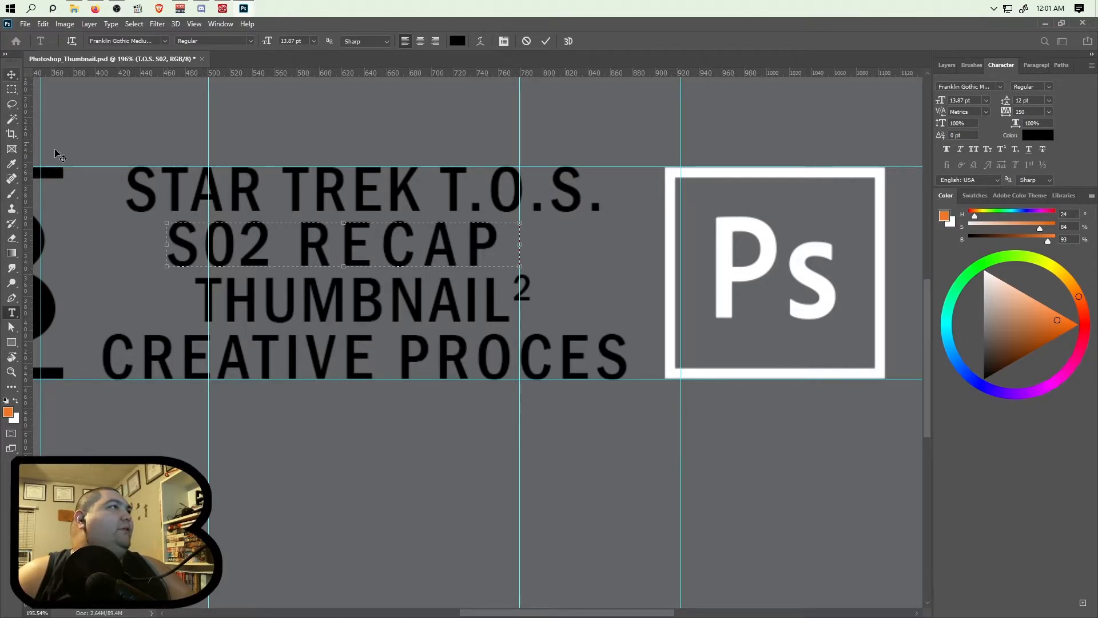
left_click(545, 41)
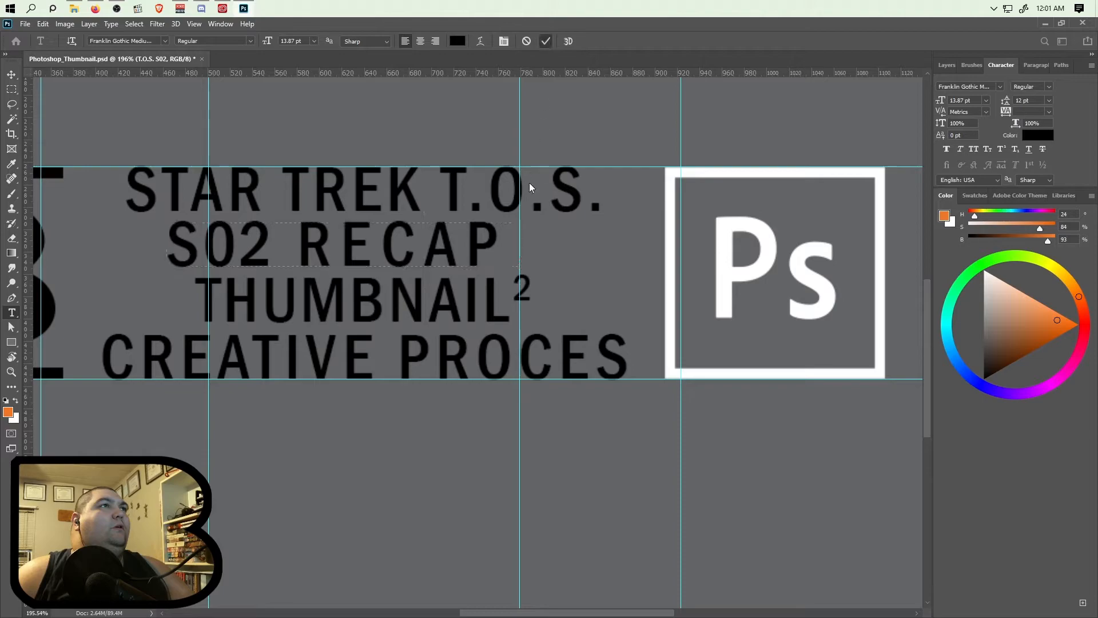
- Reduce the tracking of T.O.S. in the first line to 0 and commit the edit
left_click(530, 190)
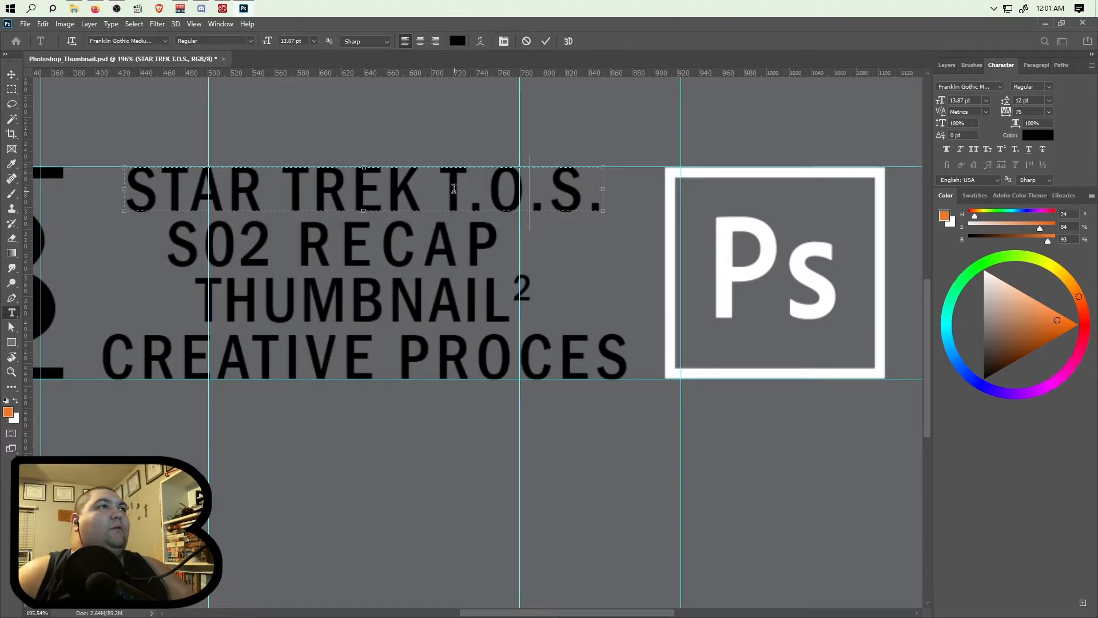
left_click_drag(442, 188, 608, 192)
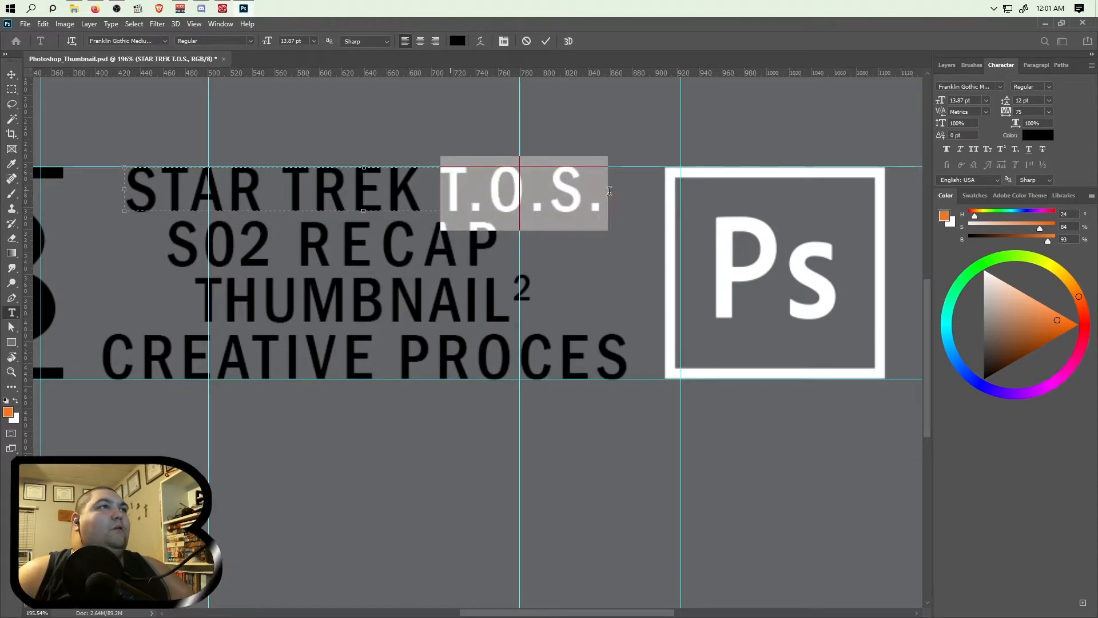
left_click(1049, 112)
left_click(1030, 212)
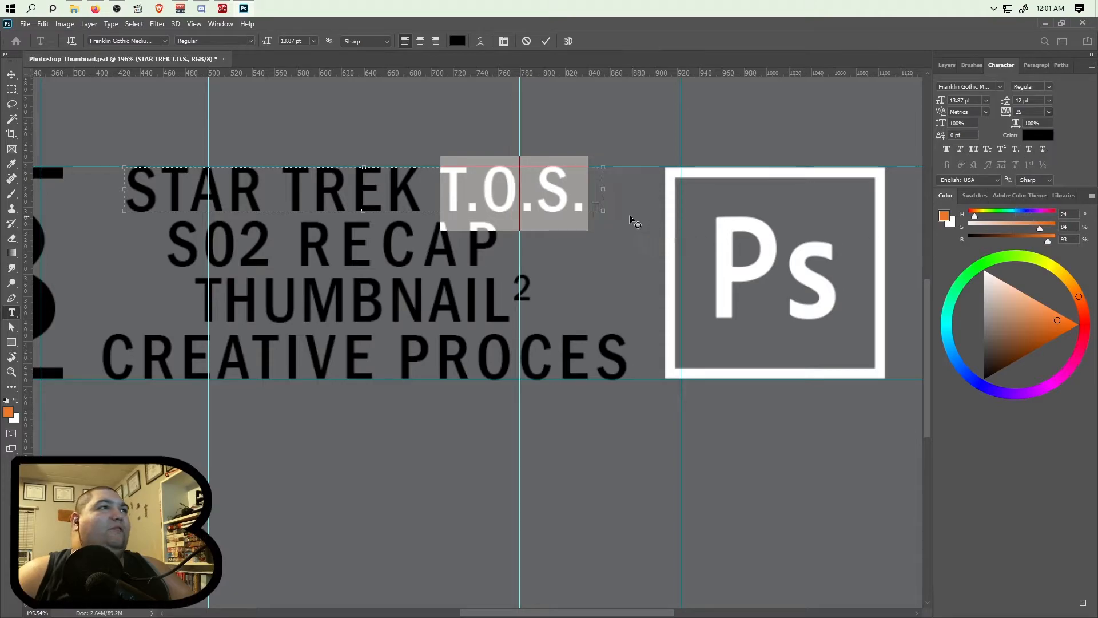
left_click(1048, 112)
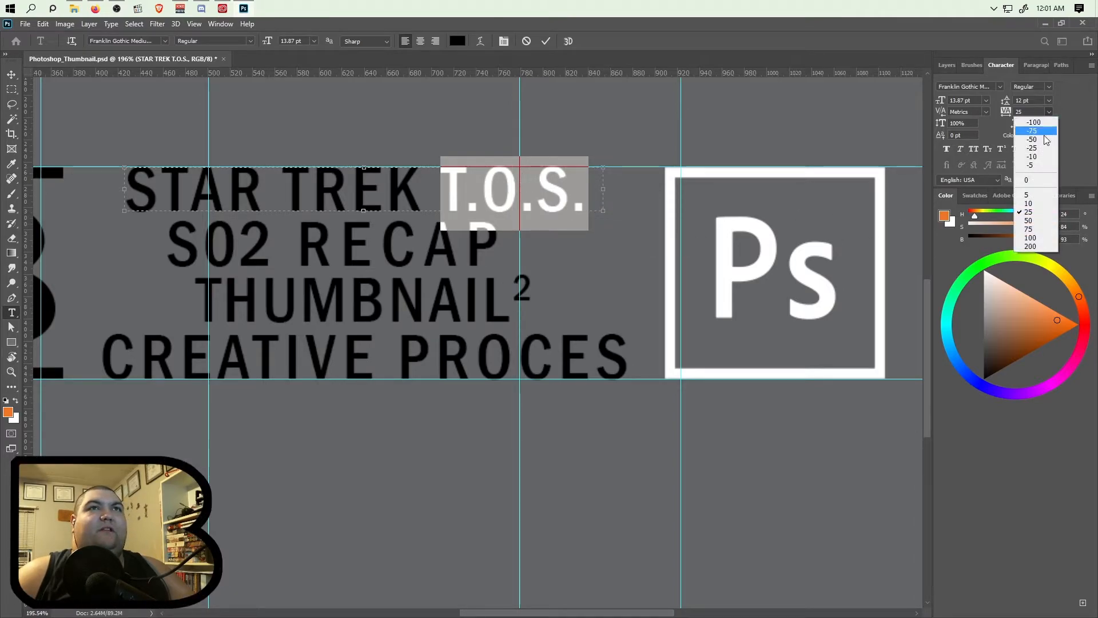
left_click(1032, 180)
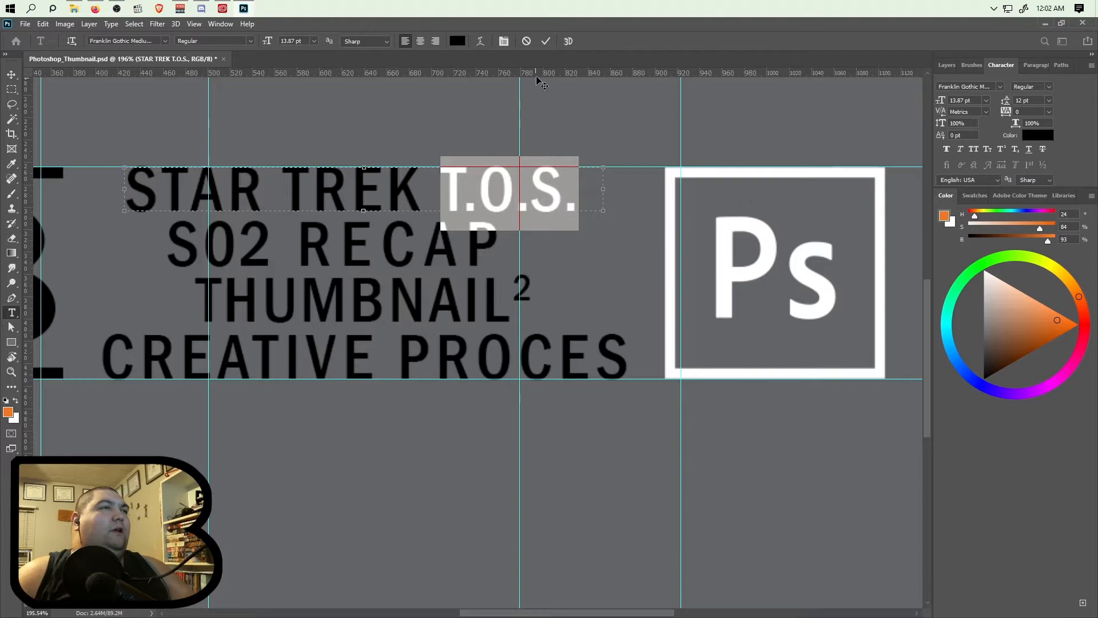
left_click(546, 41)
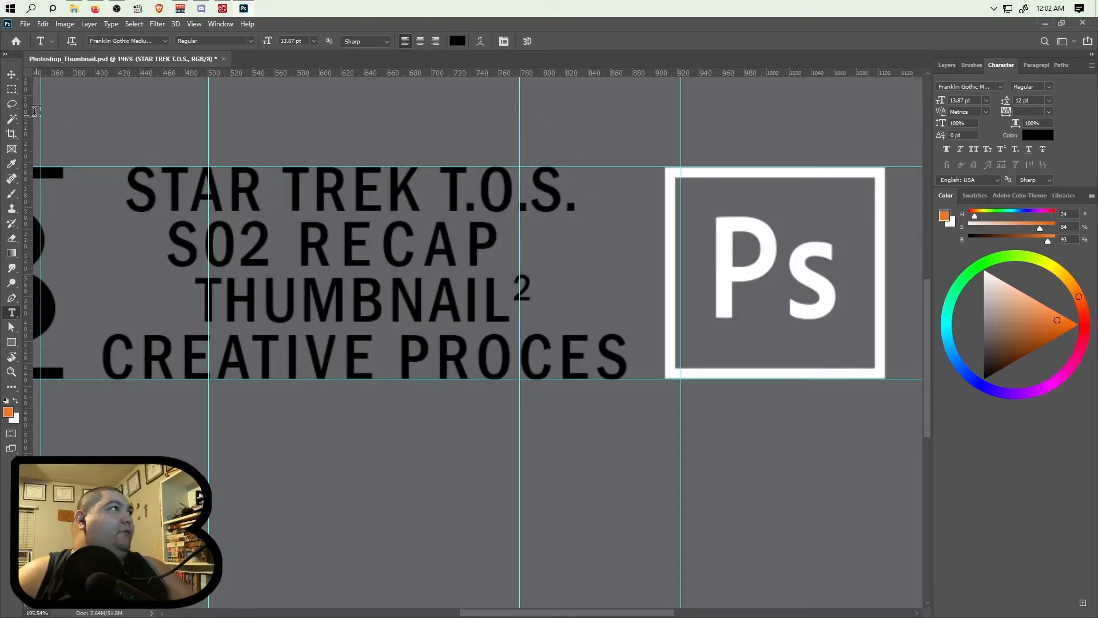
- Shrink the STAR TREK T.O.S. text box to end at the last period and center the layer horizontally
left_click(584, 188)
left_click_drag(584, 189, 579, 188)
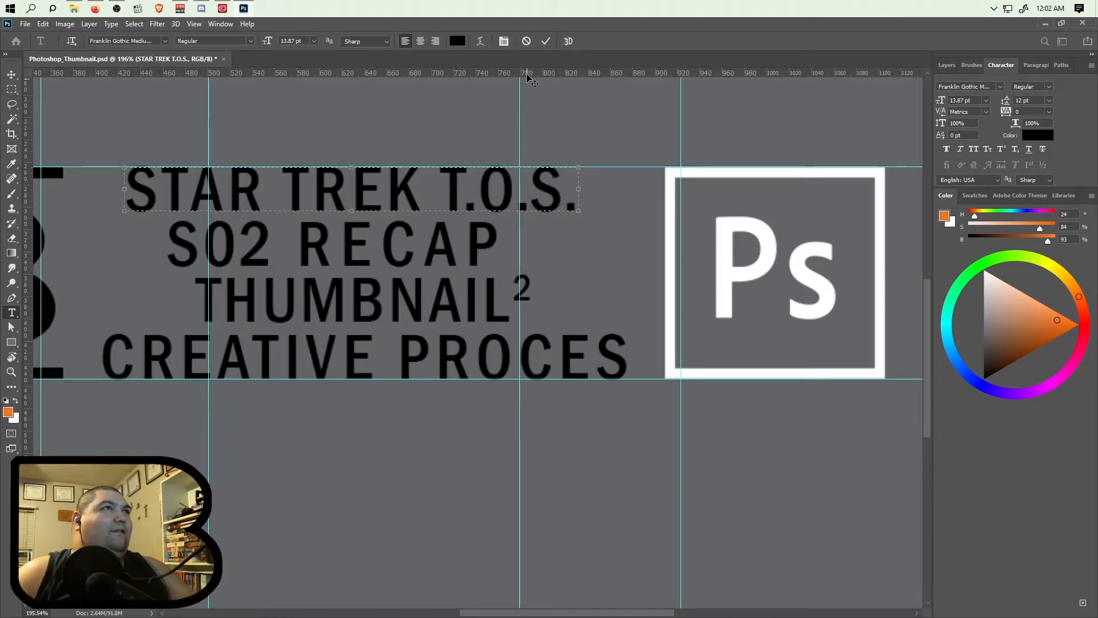
left_click(11, 75)
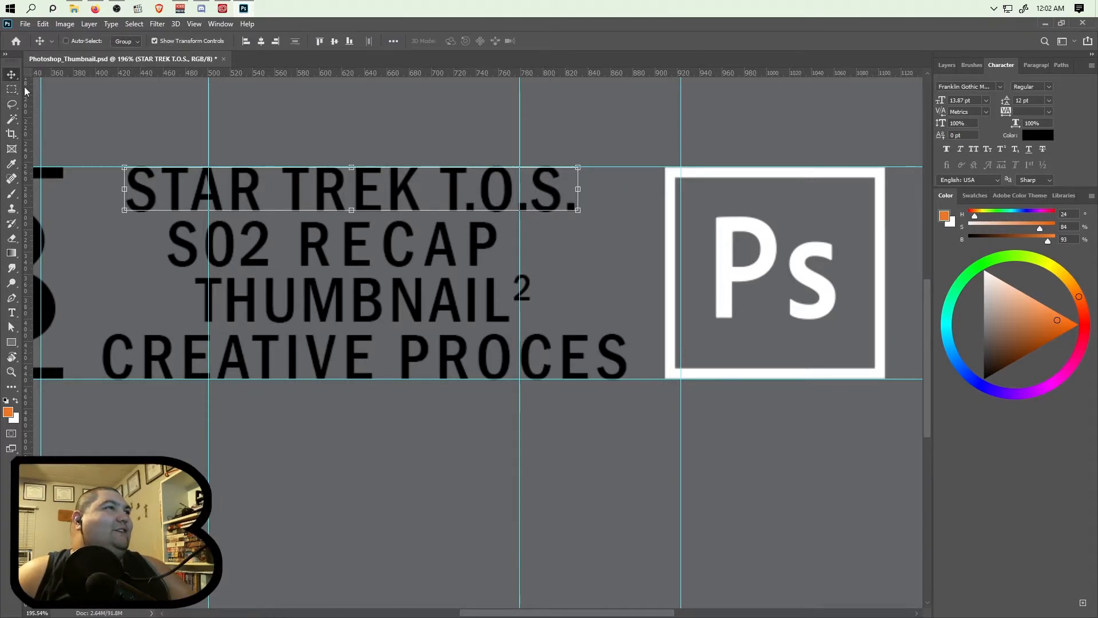
left_click(260, 41)
- Save the Photoshop_Thumbnail.psd document
left_click(26, 24)
left_click(72, 153)
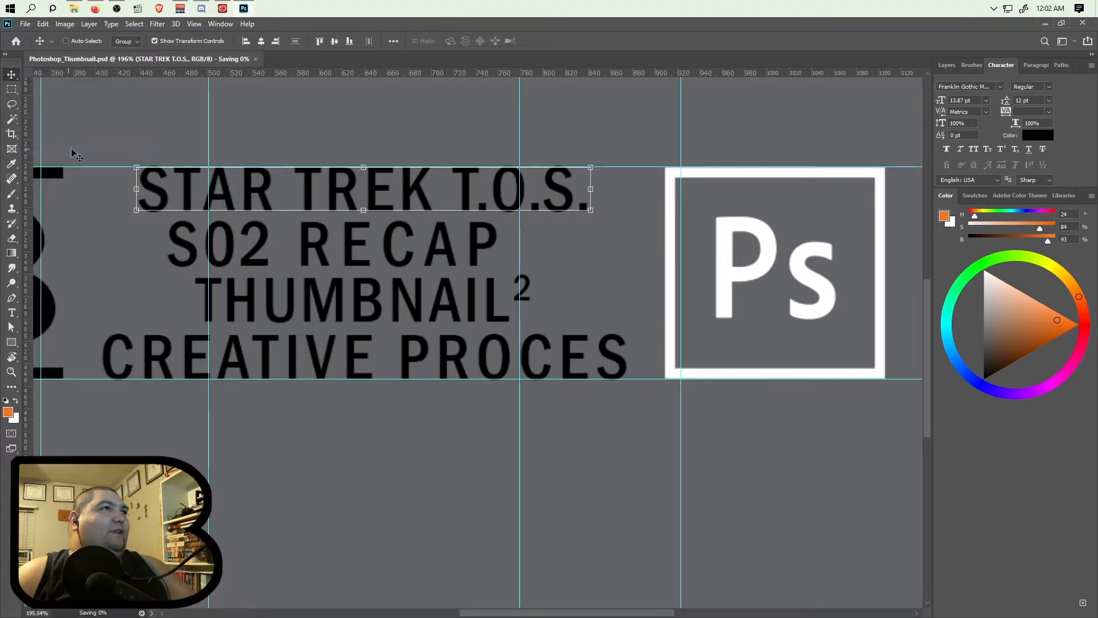
scroll(331, 150, "down", 1)
scroll(330, 149, "up", 1)
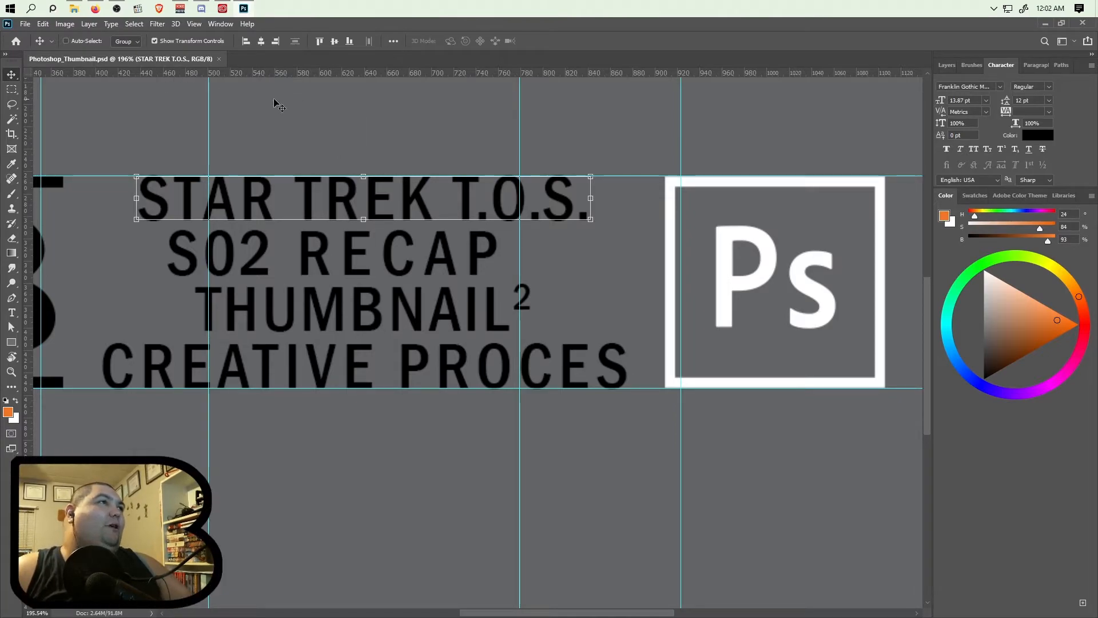
- Shrink the S02 RECAP text box to end right after the P and center the layer horizontally
left_click(947, 64)
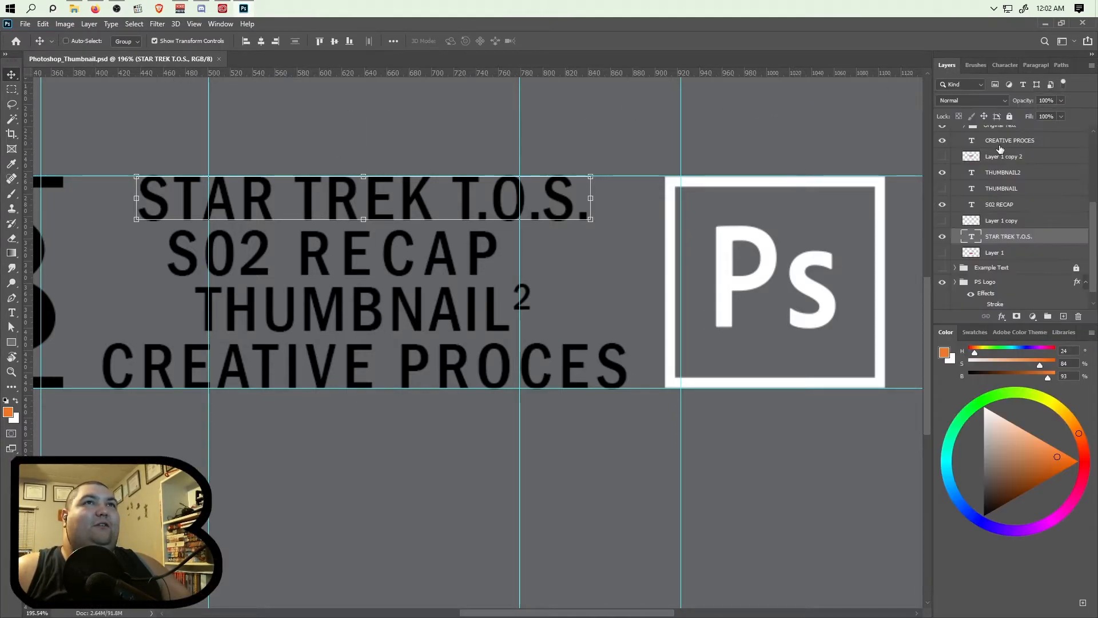
left_click(1006, 205)
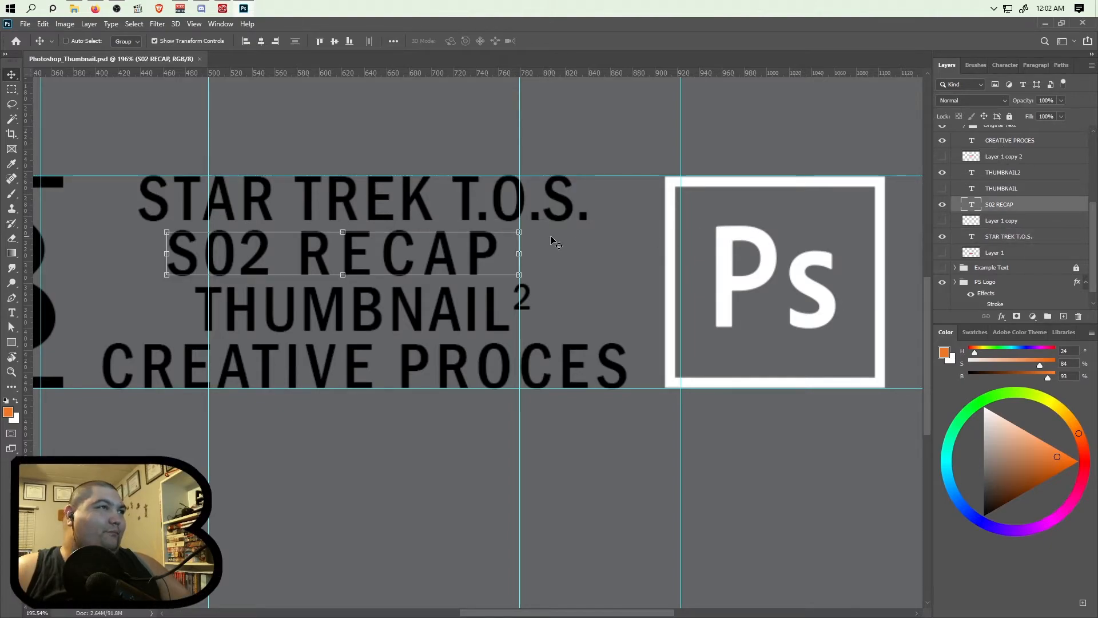
left_click(12, 313)
left_click(475, 252)
left_click(525, 257)
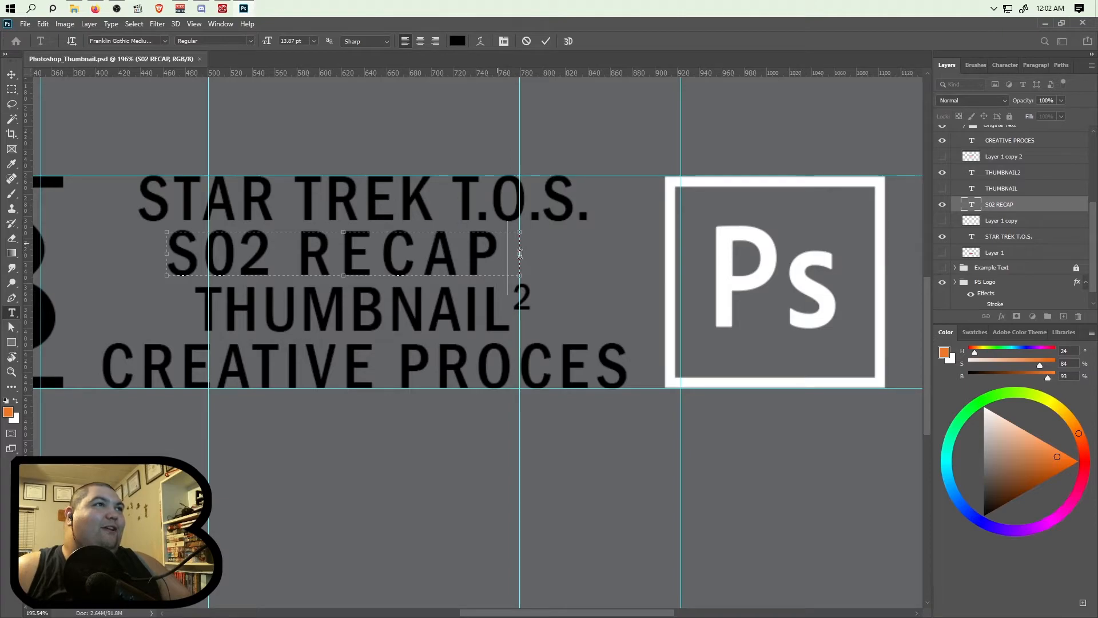
left_click_drag(520, 253, 496, 257)
left_click(546, 40)
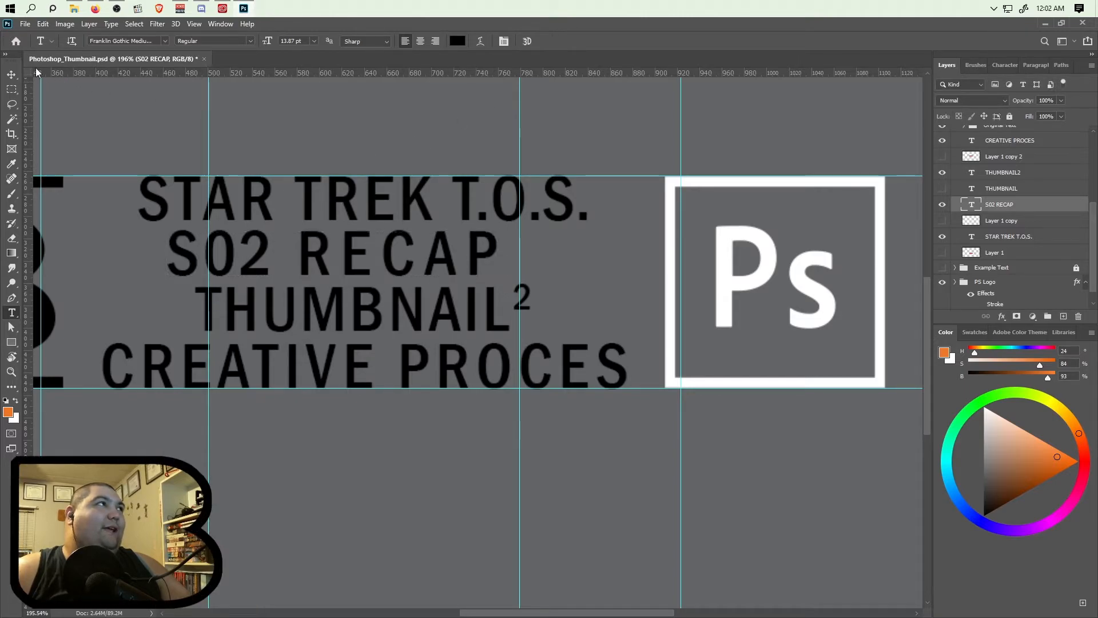
left_click(11, 74)
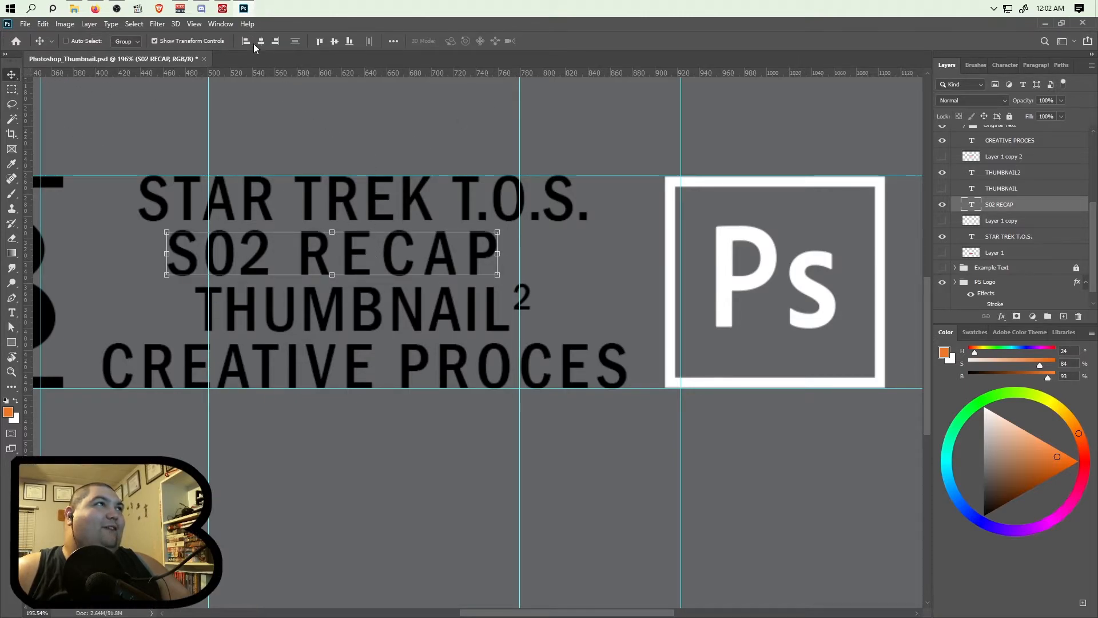
left_click_drag(264, 157, 296, 157)
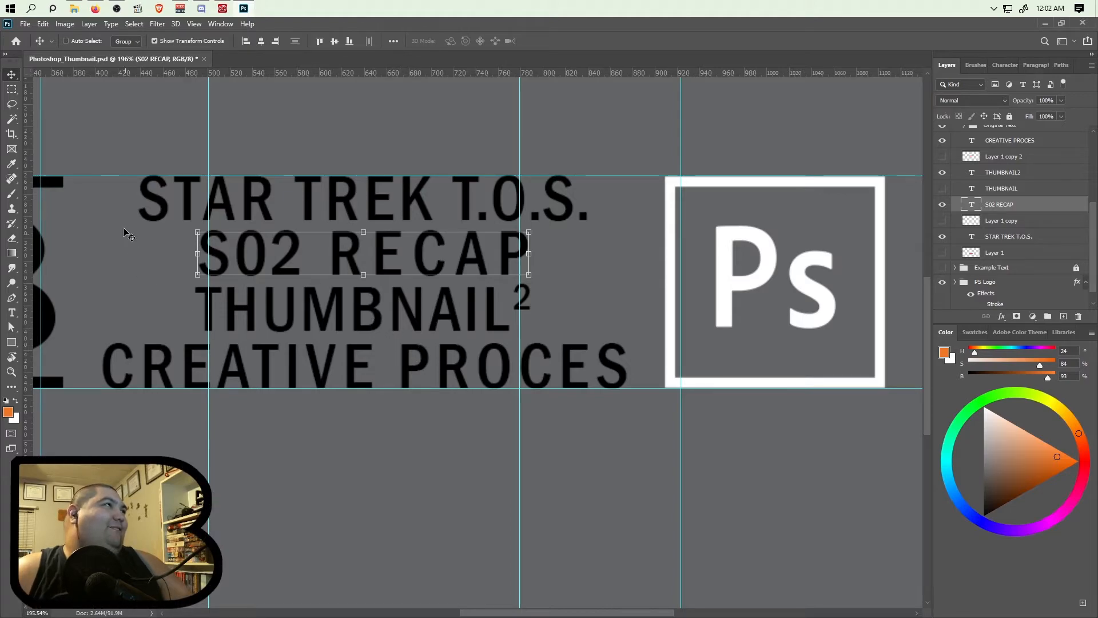
- Reduce the tracking of CREATIVE in the bottom text line to 50
left_click(12, 313)
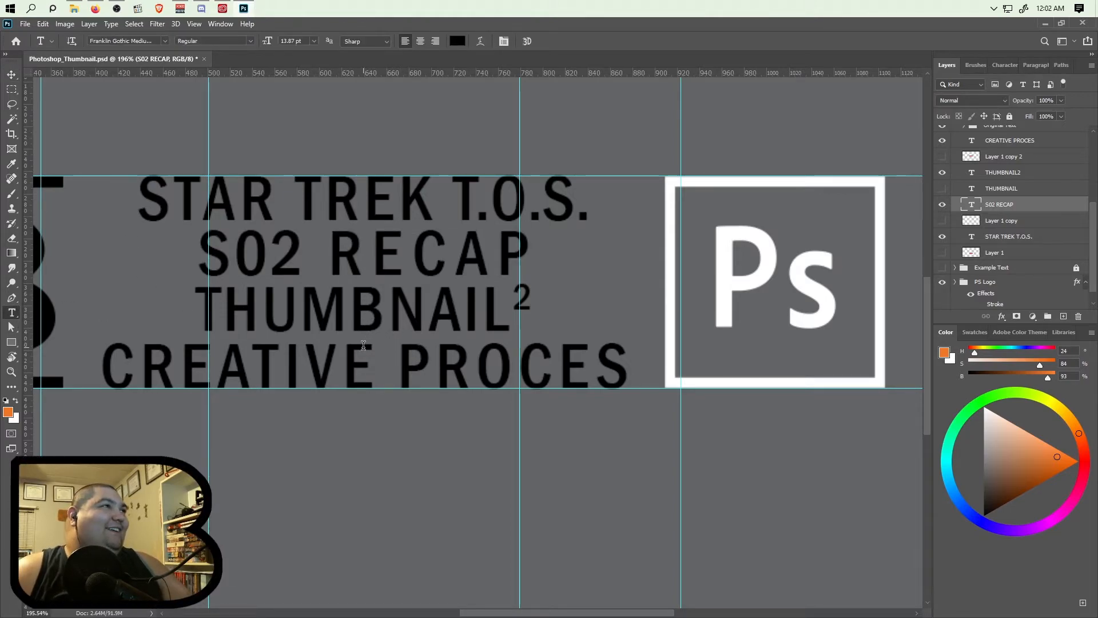
left_click_drag(379, 366, 101, 367)
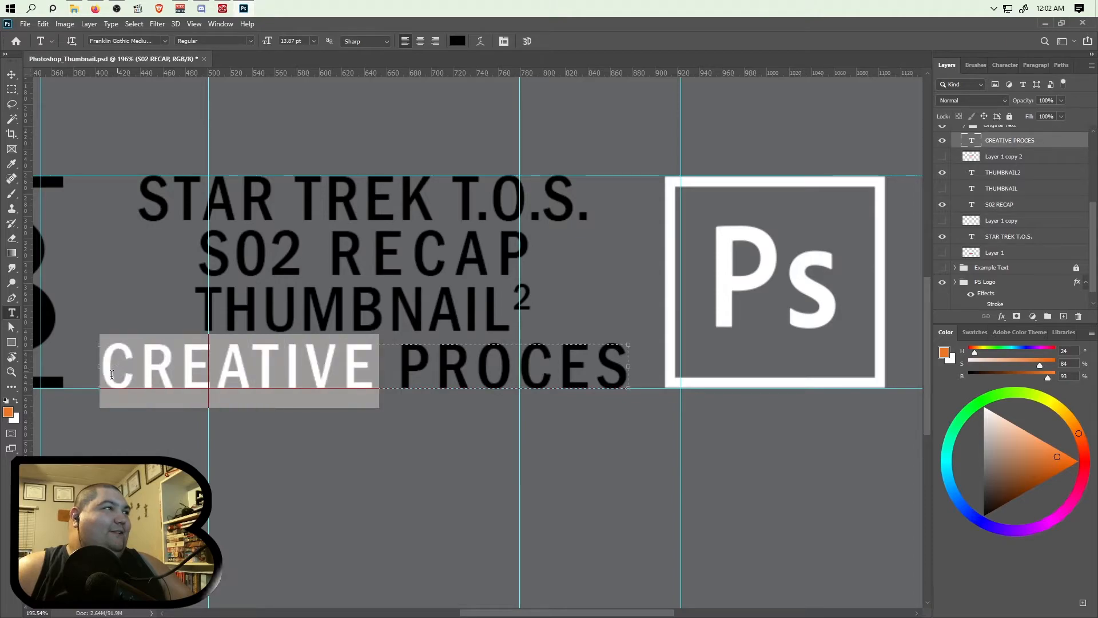
left_click(1008, 67)
left_click(1048, 112)
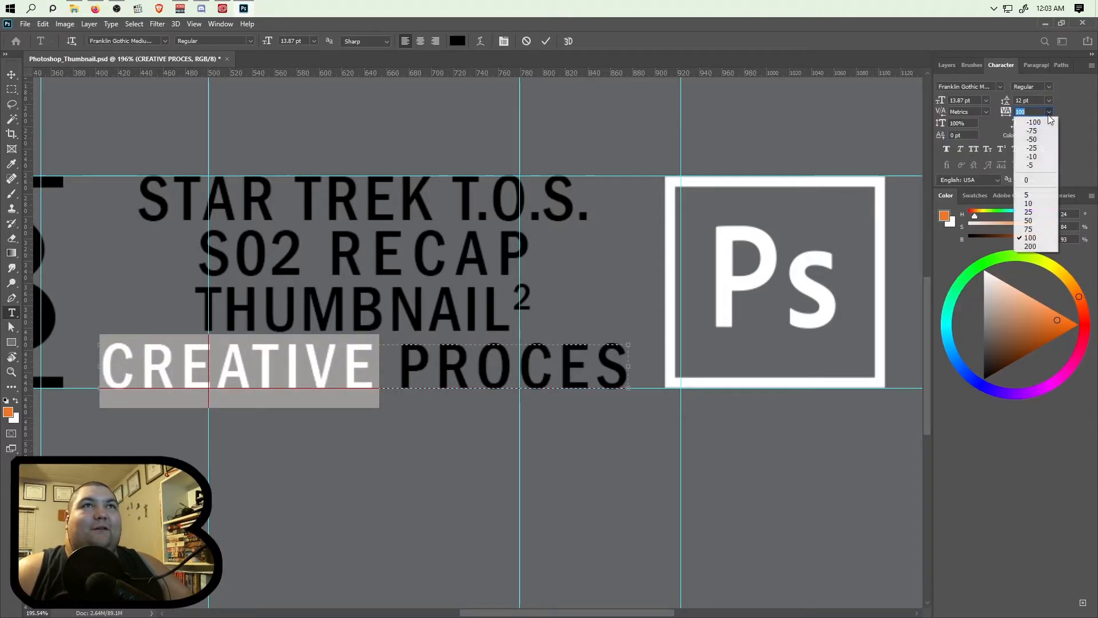
left_click(1029, 220)
left_click(421, 393)
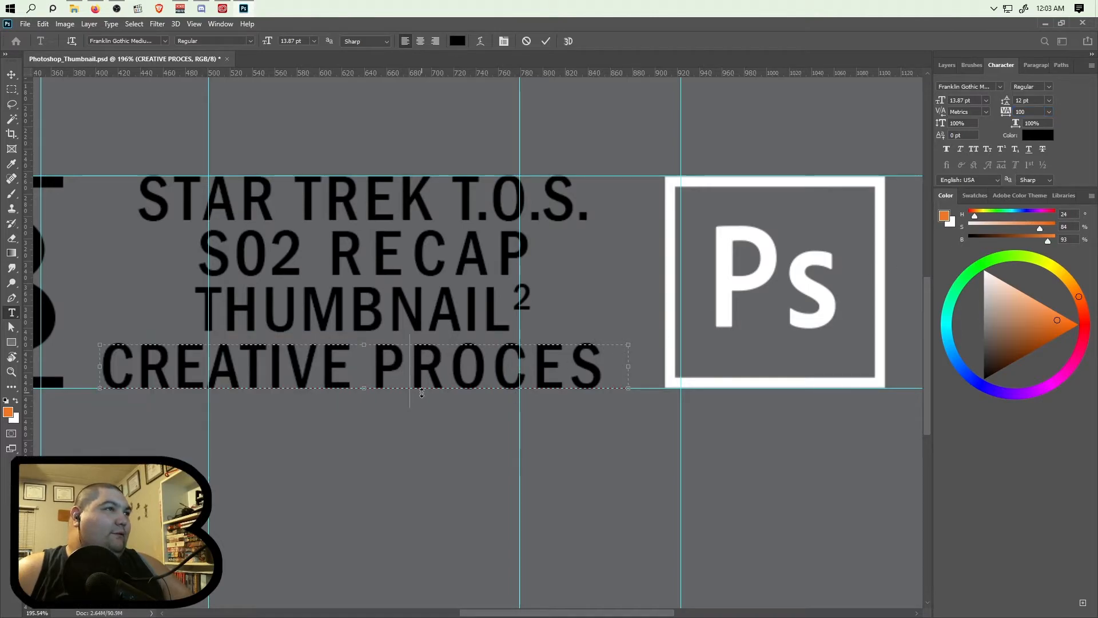
- Complete the last word of the bottom line to PROCESS, commit the edit, and center the layer horizontally
left_click_drag(376, 371, 642, 368)
type("S")
left_click(546, 42)
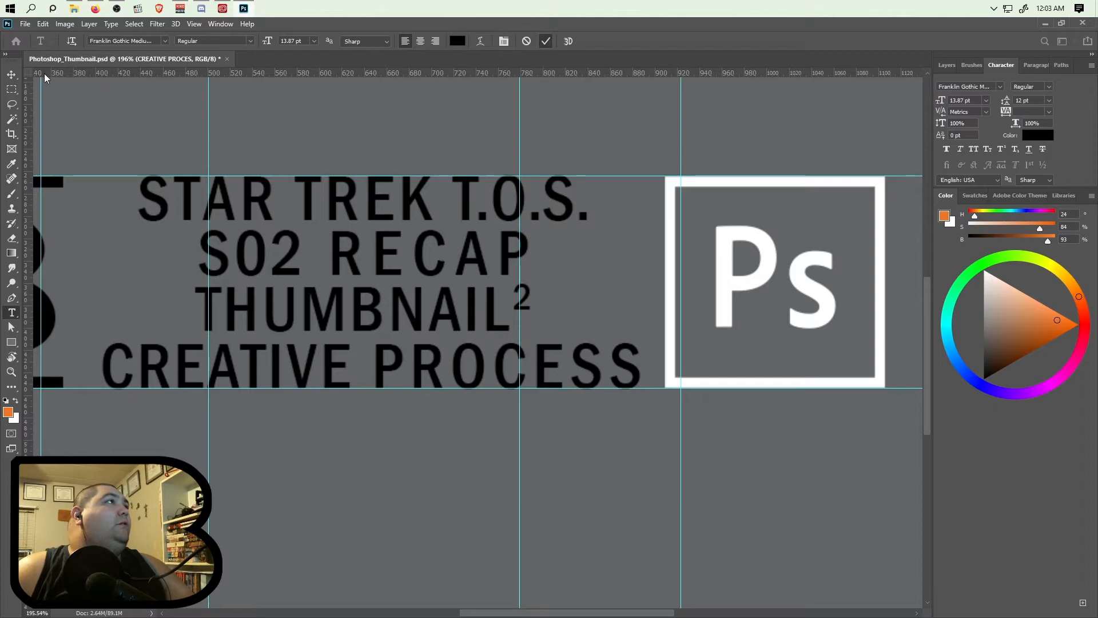
left_click(12, 74)
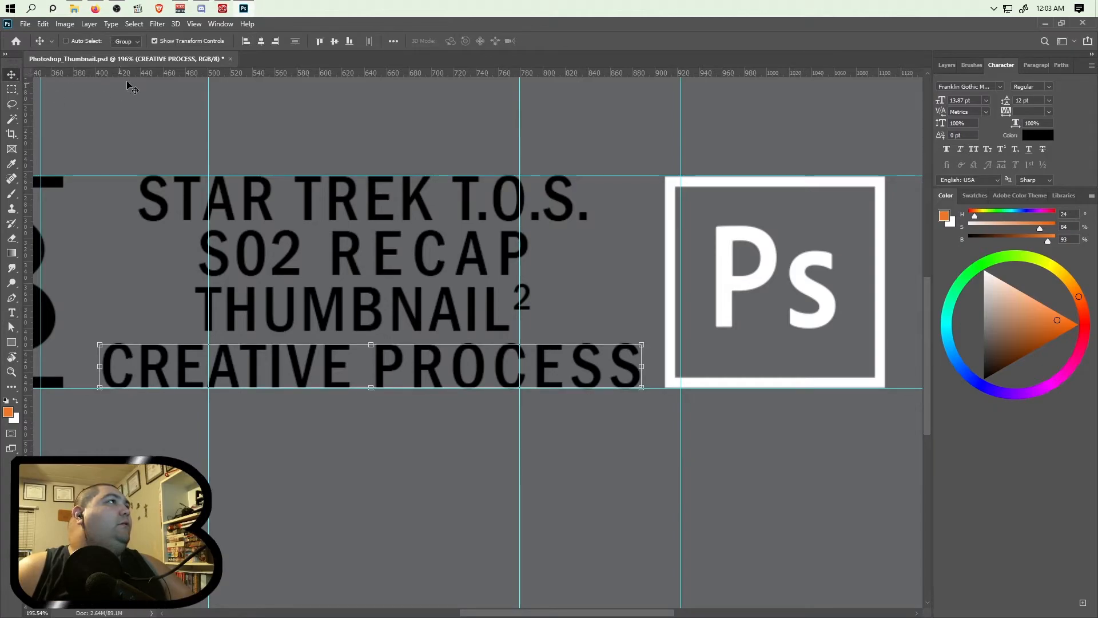
left_click(261, 41)
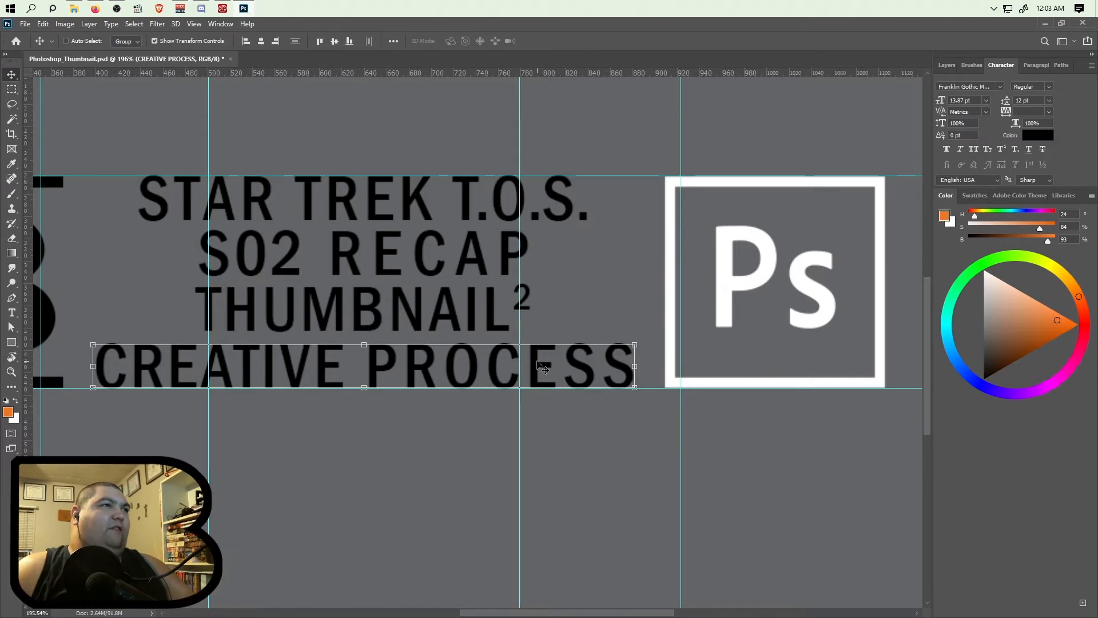
- Recolor the first period of T.O.S. in the top text line white (ffffff)
scroll(351, 337, "down", 2)
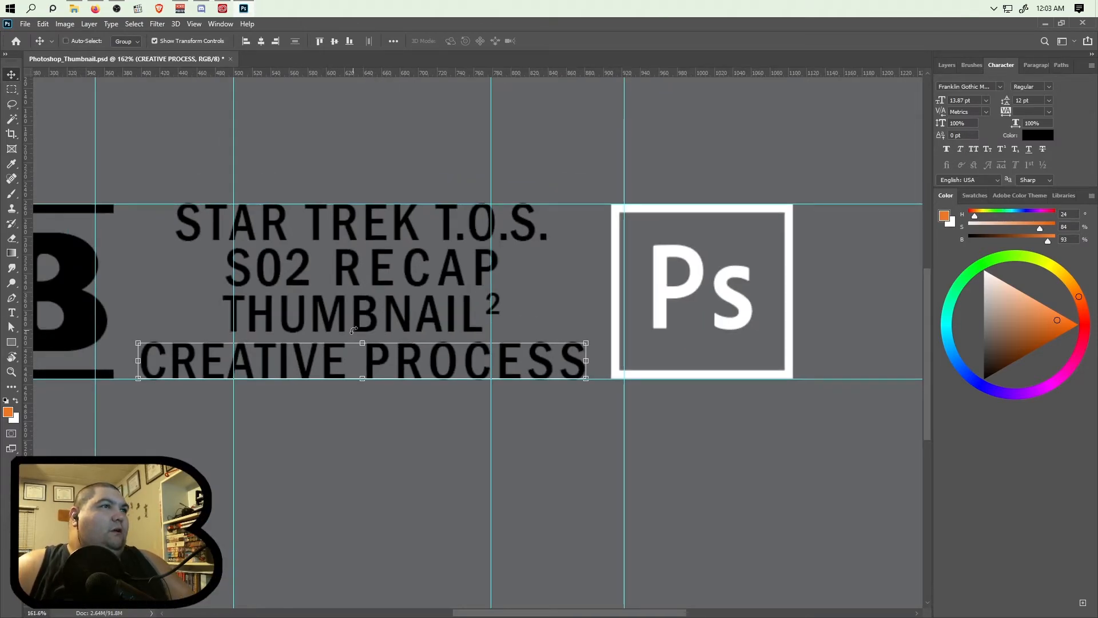
scroll(352, 331, "down", 4)
scroll(630, 343, "up", 4)
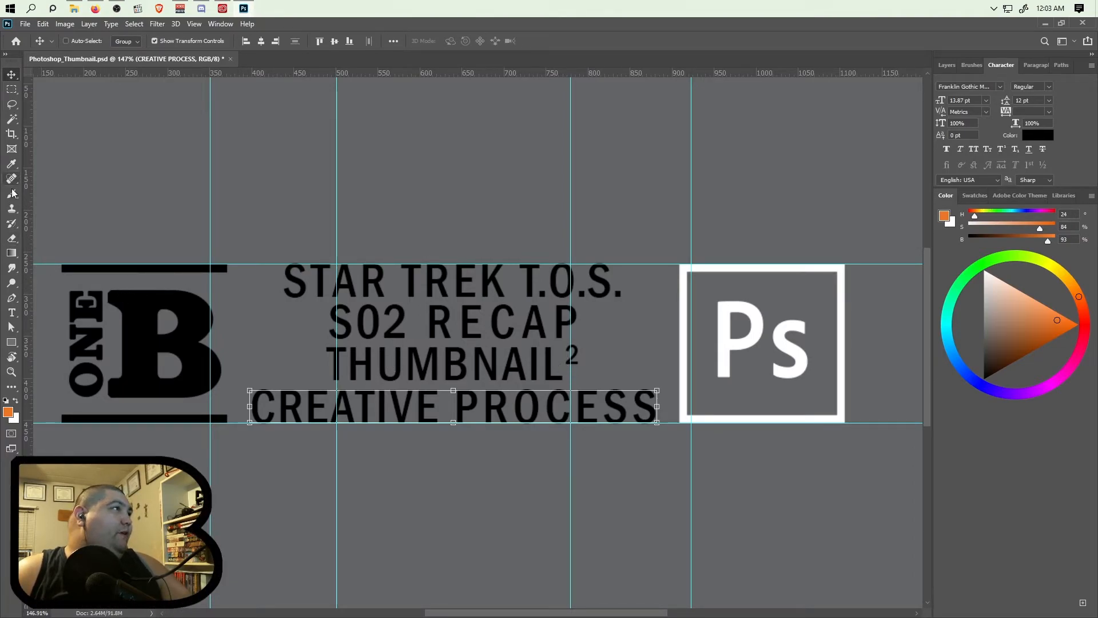
left_click(12, 312)
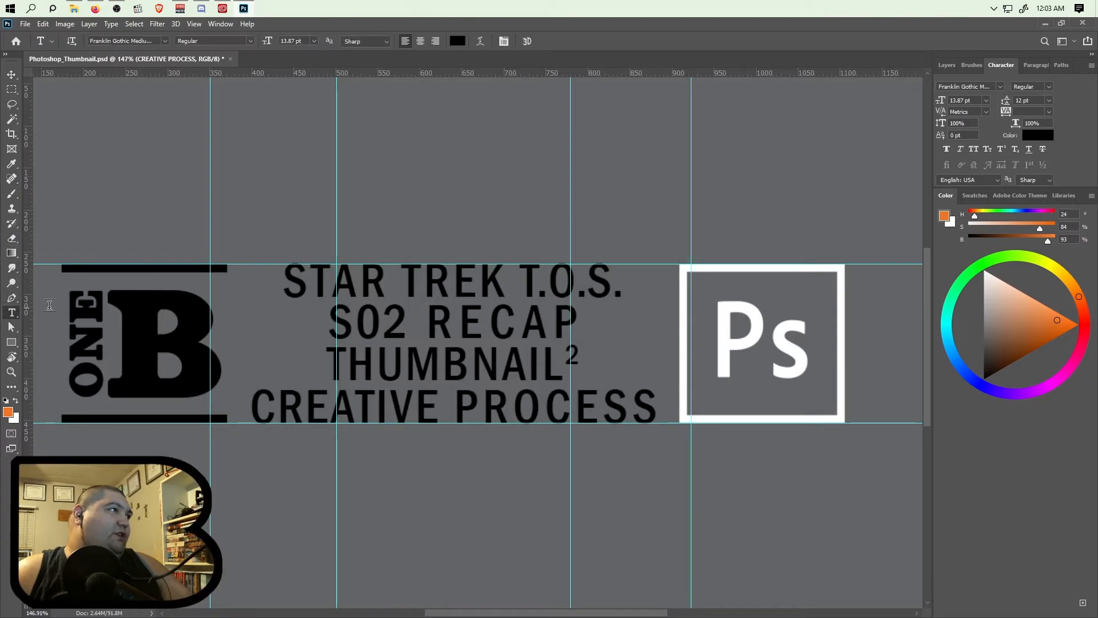
left_click(544, 293)
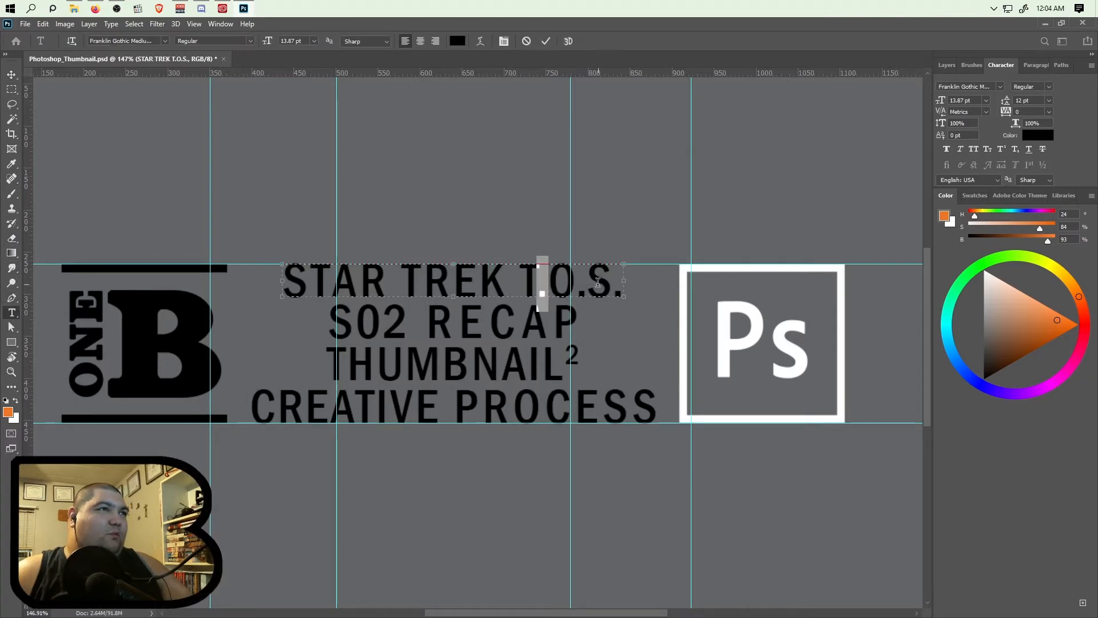
left_click(457, 41)
left_click(339, 270)
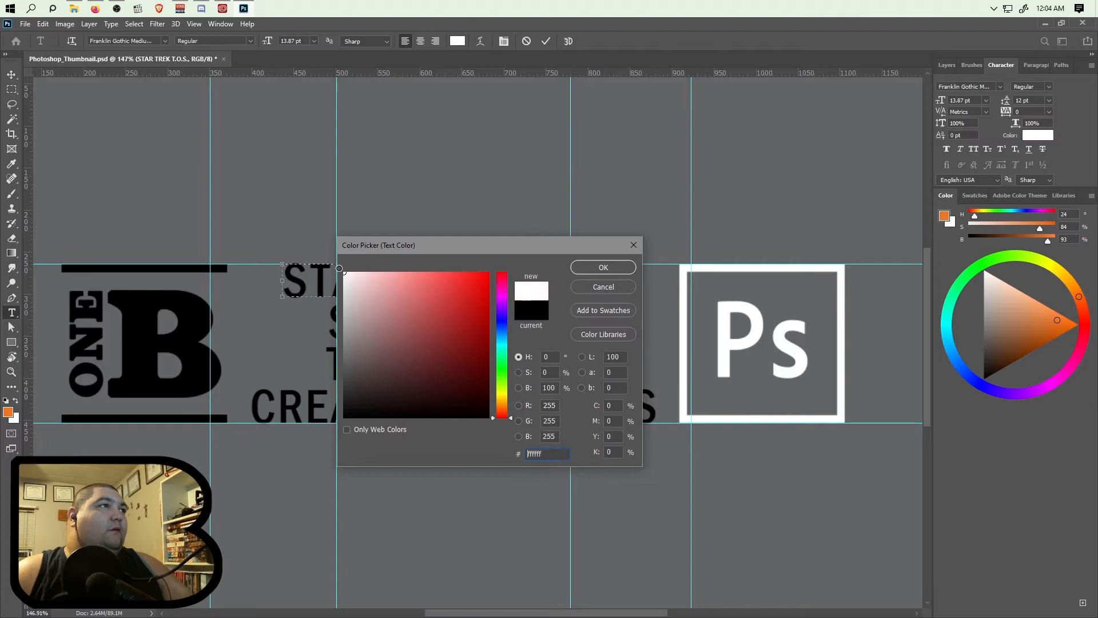
left_click(616, 267)
- Recolor the second and third periods of T.O.S. white and commit the text edit
left_click_drag(577, 293, 584, 293)
left_click(457, 41)
left_click_drag(372, 277, 336, 260)
left_click(587, 269)
left_click_drag(612, 294, 629, 293)
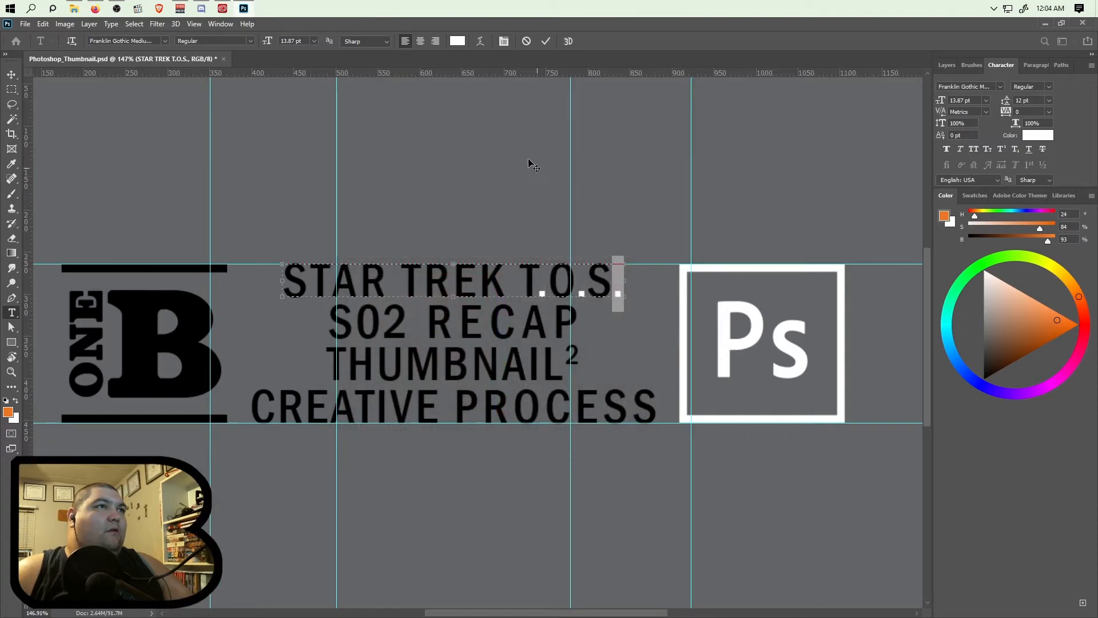
left_click(457, 41)
left_click_drag(365, 288, 338, 266)
left_click(598, 269)
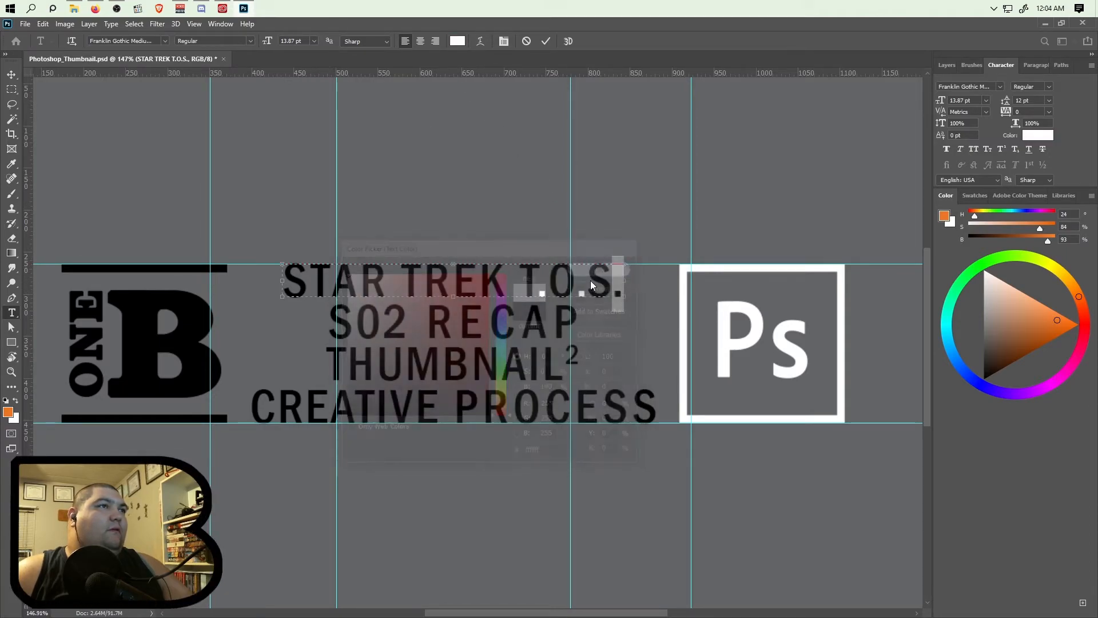
left_click(546, 40)
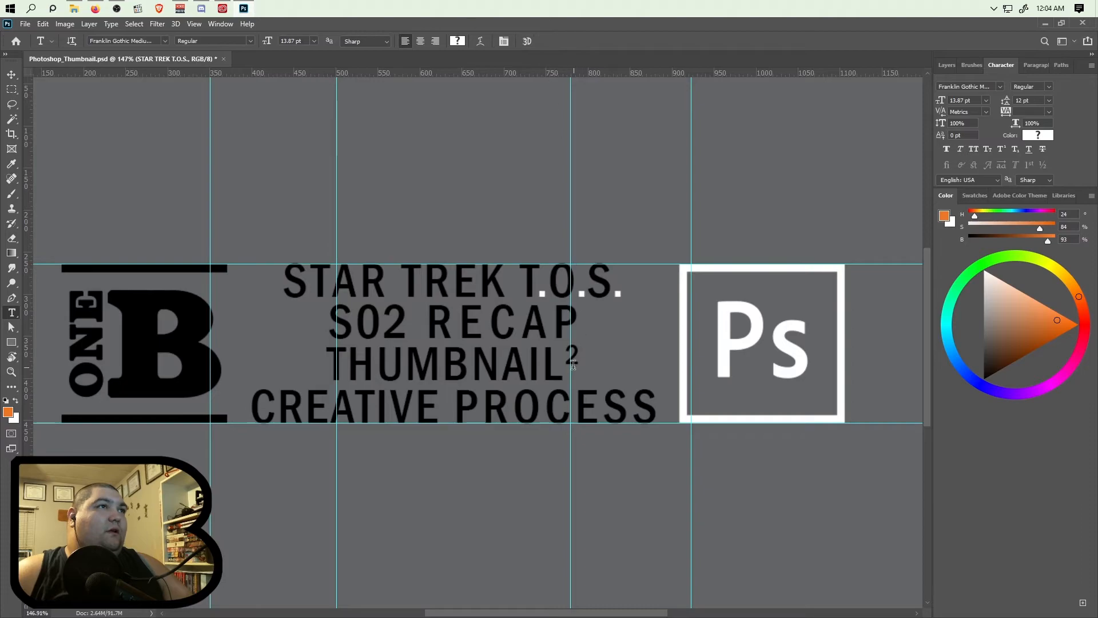
- Recolor the superscript 2 of THUMBNAIL² white, commit the edit, and hide the guides
left_click_drag(566, 357, 573, 360)
left_click(457, 41)
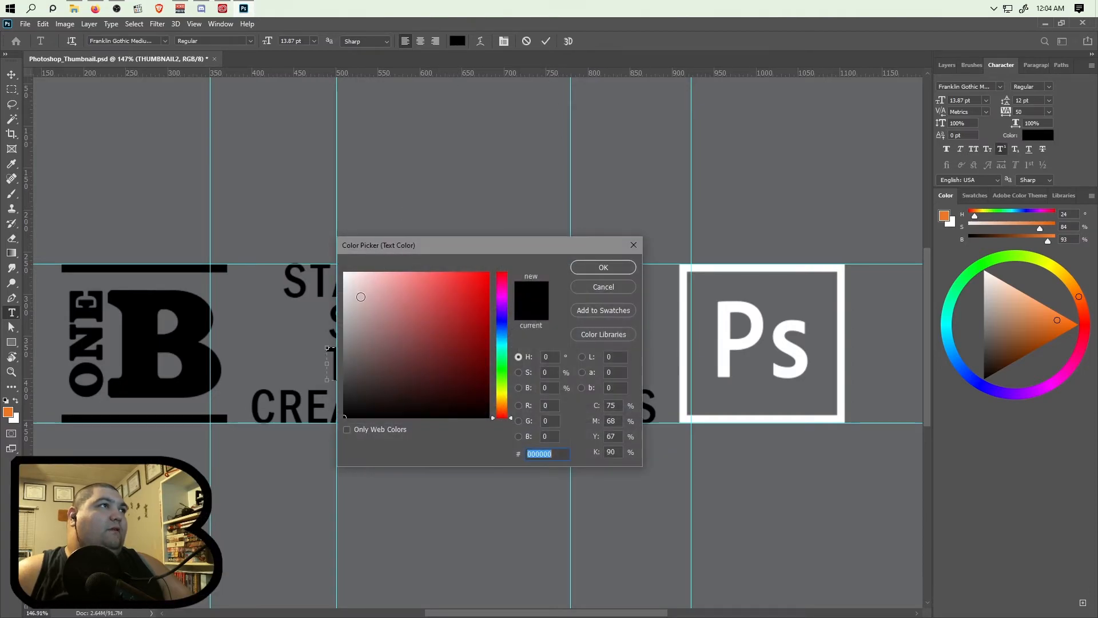
left_click_drag(366, 286, 335, 260)
left_click(603, 267)
left_click(228, 167)
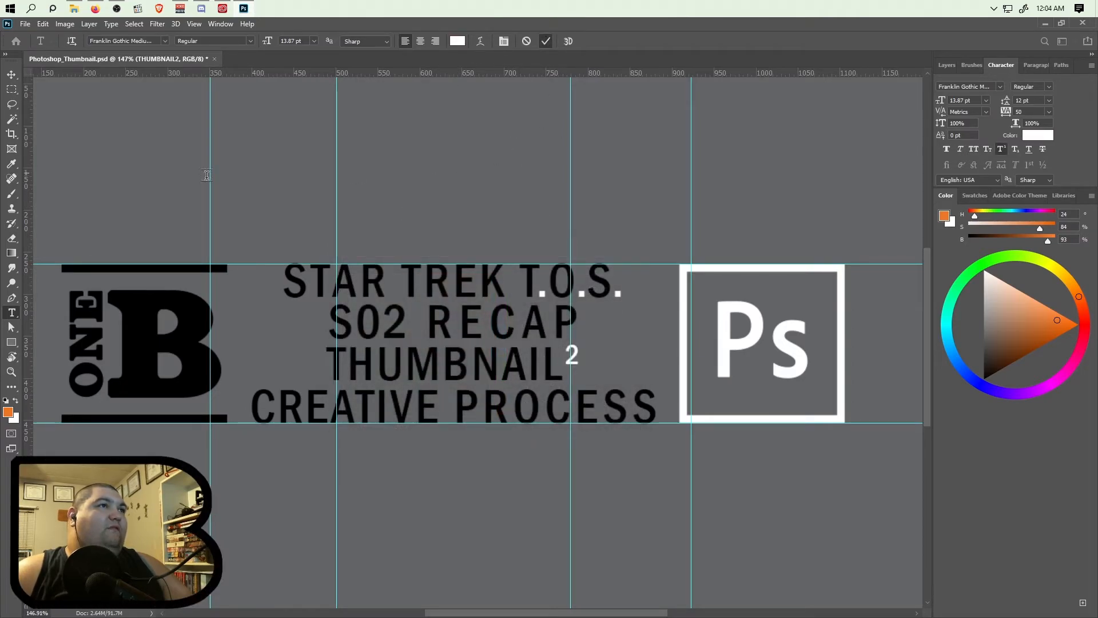
key("ctrl+semicolon")
- Examine the whole thumbnail layout without guides at several zoom levels
key("ctrl+0")
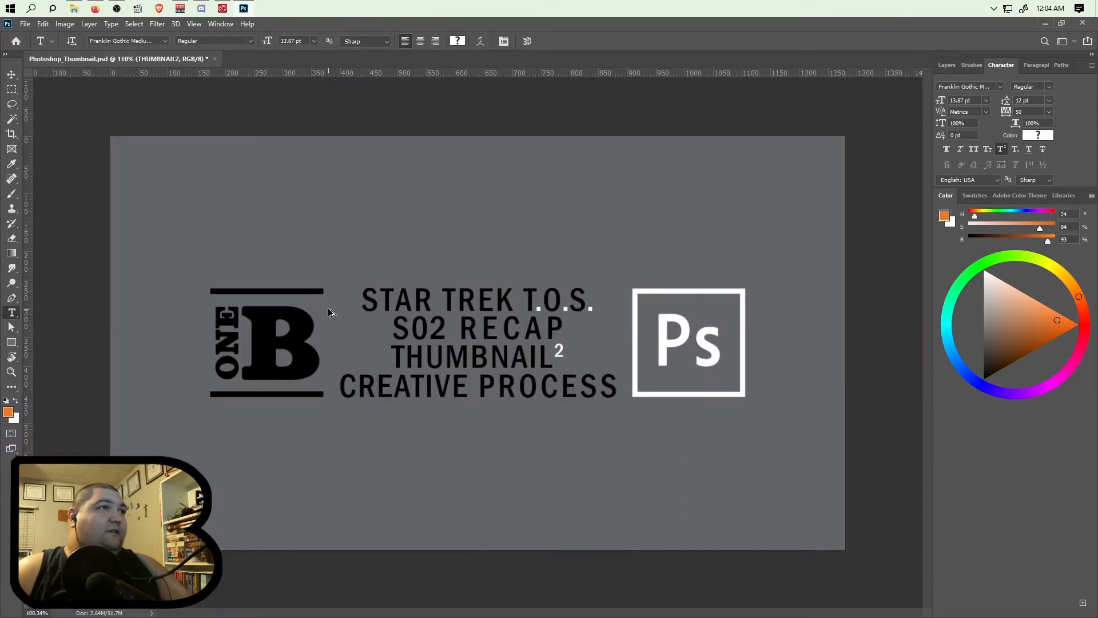
scroll(448, 308, "up", 2)
scroll(465, 331, "down", 3)
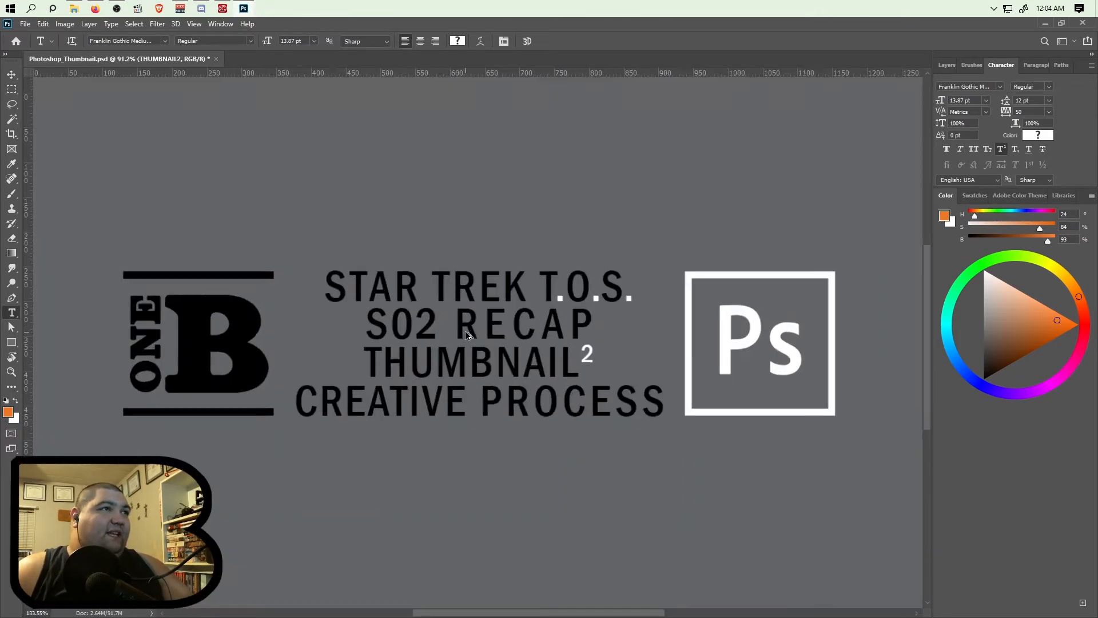
scroll(465, 335, "down", 2)
scroll(465, 335, "up", 4)
scroll(466, 335, "down", 2)
scroll(466, 335, "up", 3)
scroll(465, 337, "down", 5)
scroll(466, 337, "up", 5)
scroll(465, 338, "down", 1)
scroll(466, 338, "up", 4)
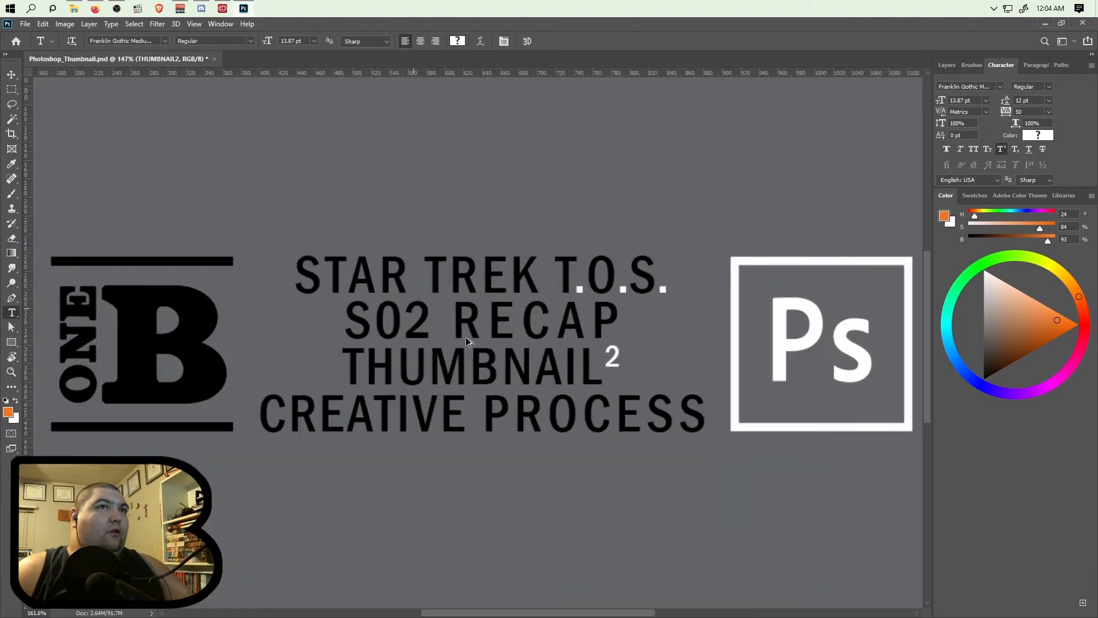
scroll(465, 337, "down", 3)
scroll(466, 339, "down", 2)
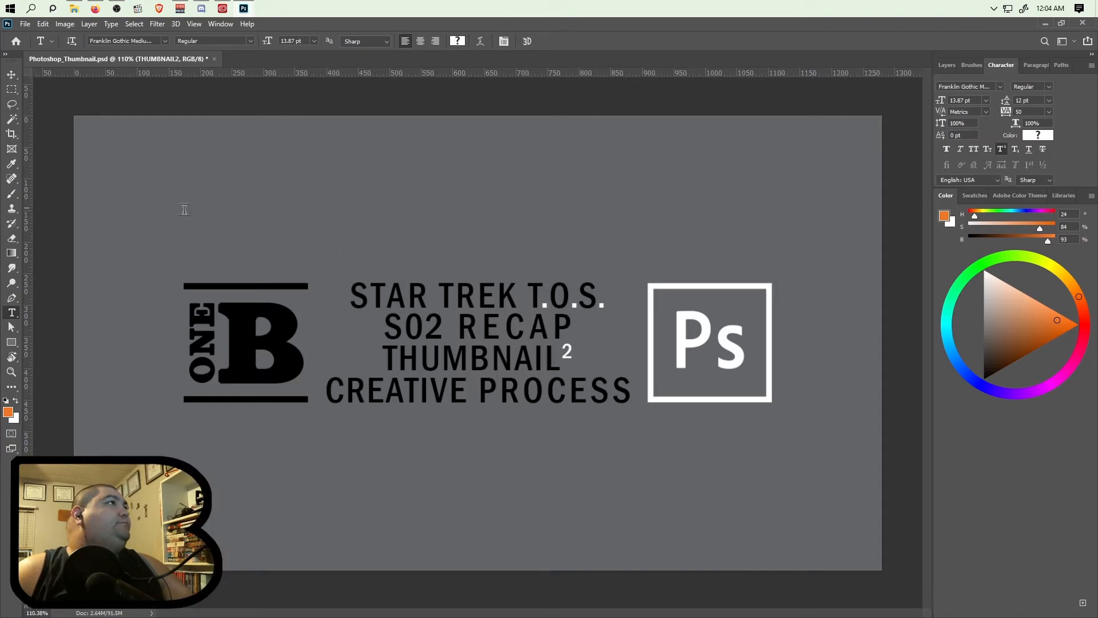
- Try moving the THUMBNAIL² text away from its line and undo the move
left_click_drag(249, 228, 163, 190)
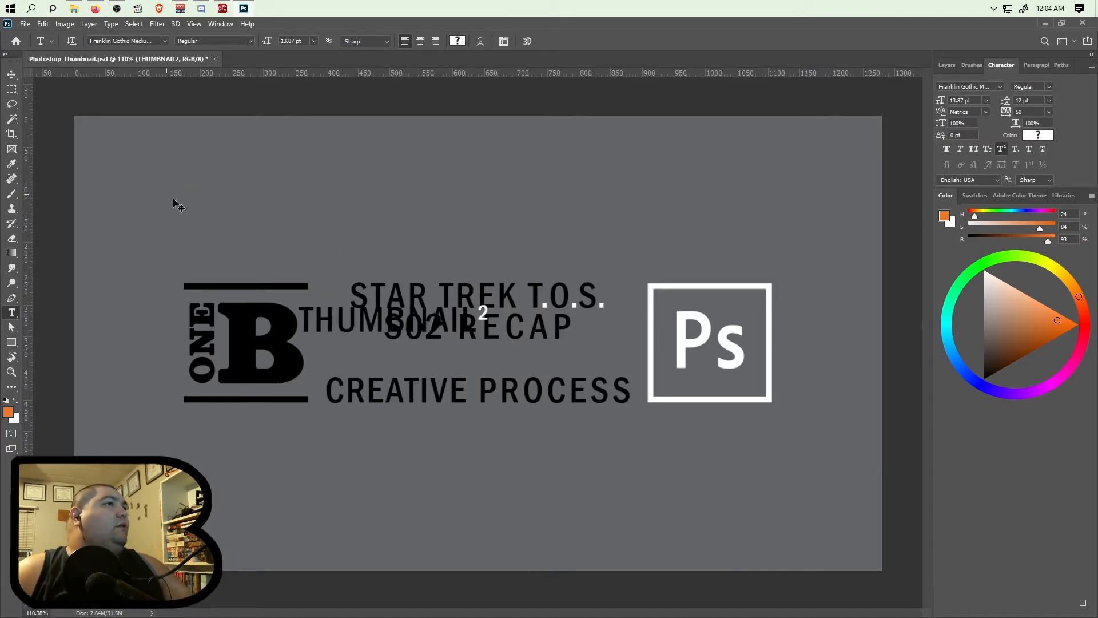
key("ctrl+z")
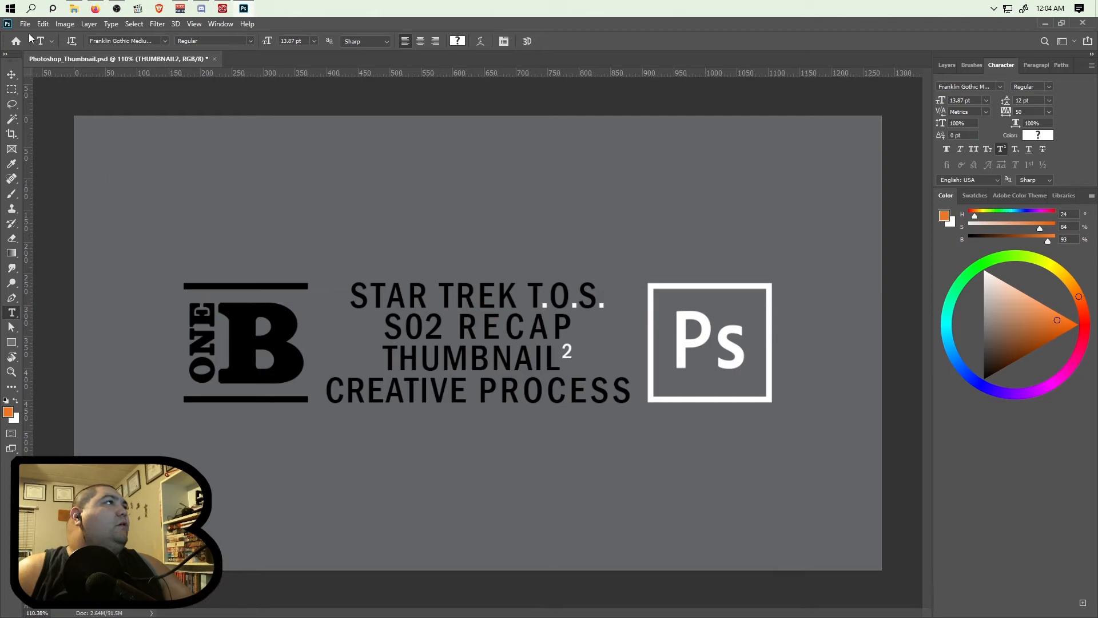
- Save the Photoshop_Thumbnail.psd document and display the canvas at 100%
key("ctrl+s")
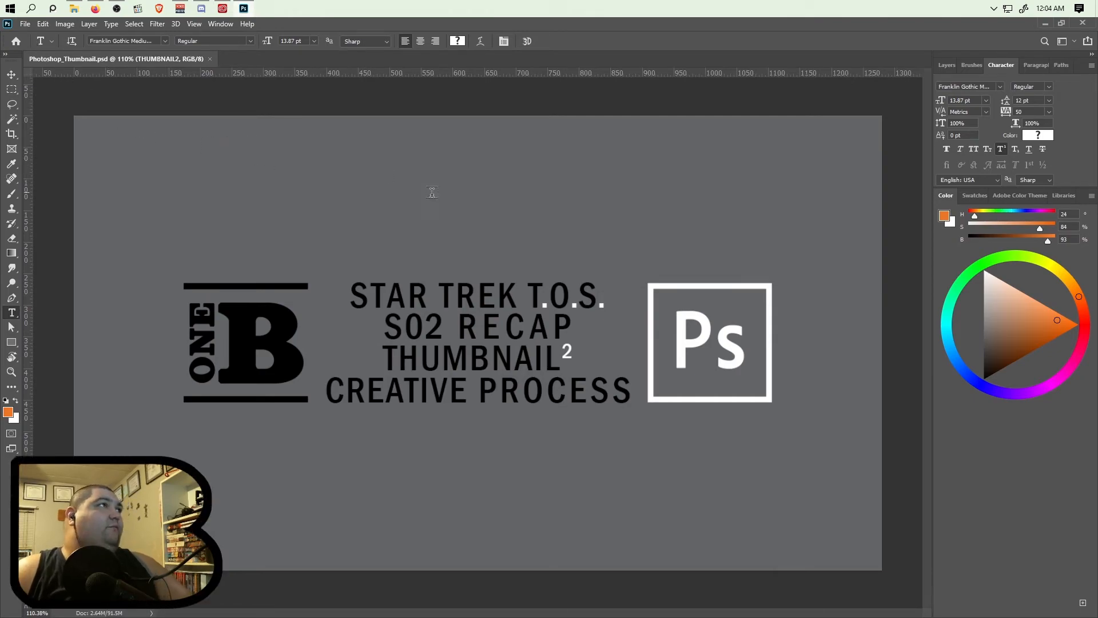
left_click(193, 25)
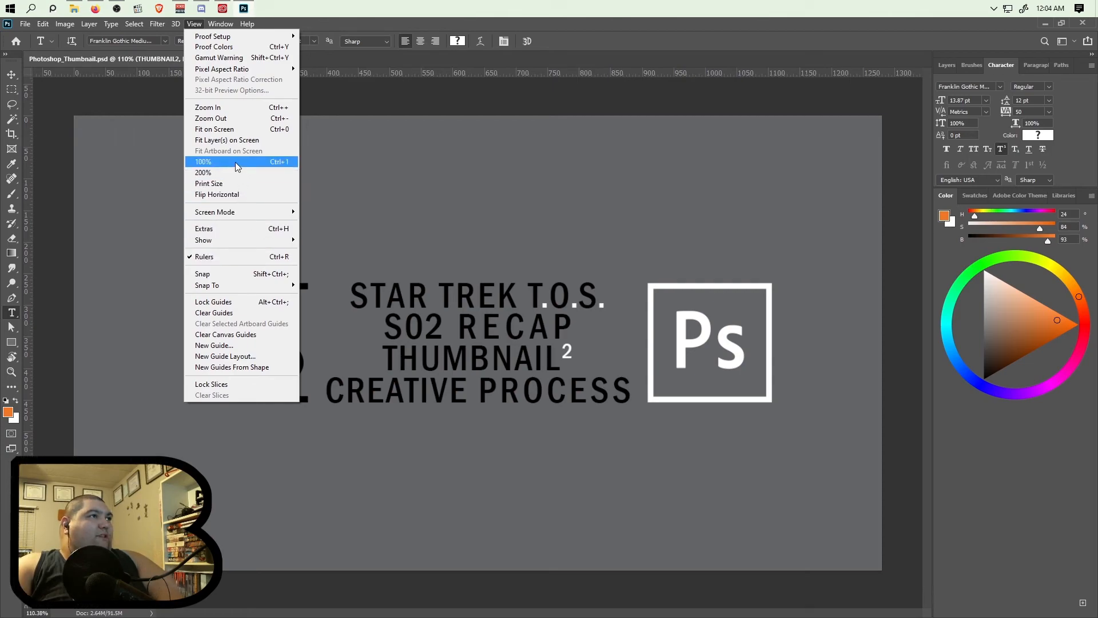
left_click(235, 163)
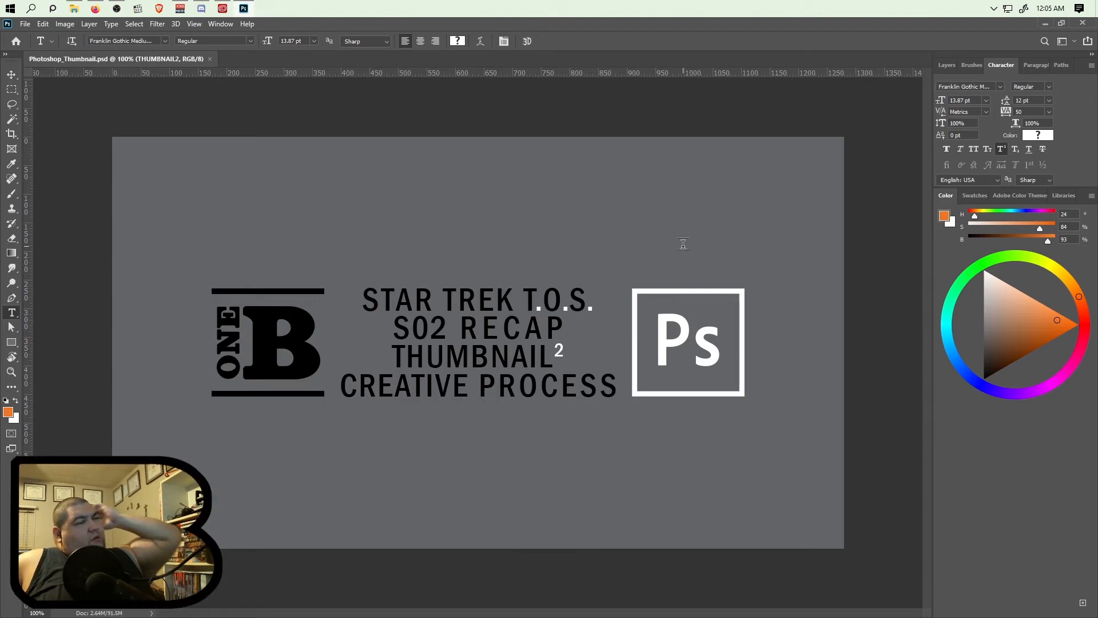
- Start a quick PNG export and choose the Star Trek TOS Template Edit for S02 folder inside Creative as destination
left_click(25, 24)
mouse_move(80, 191)
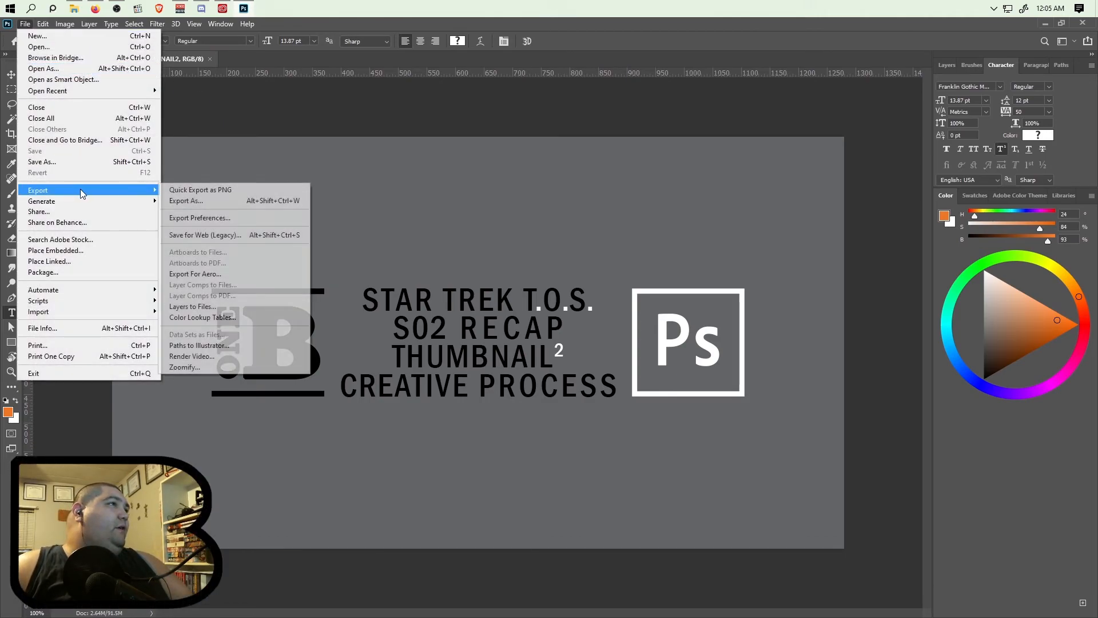
left_click(217, 191)
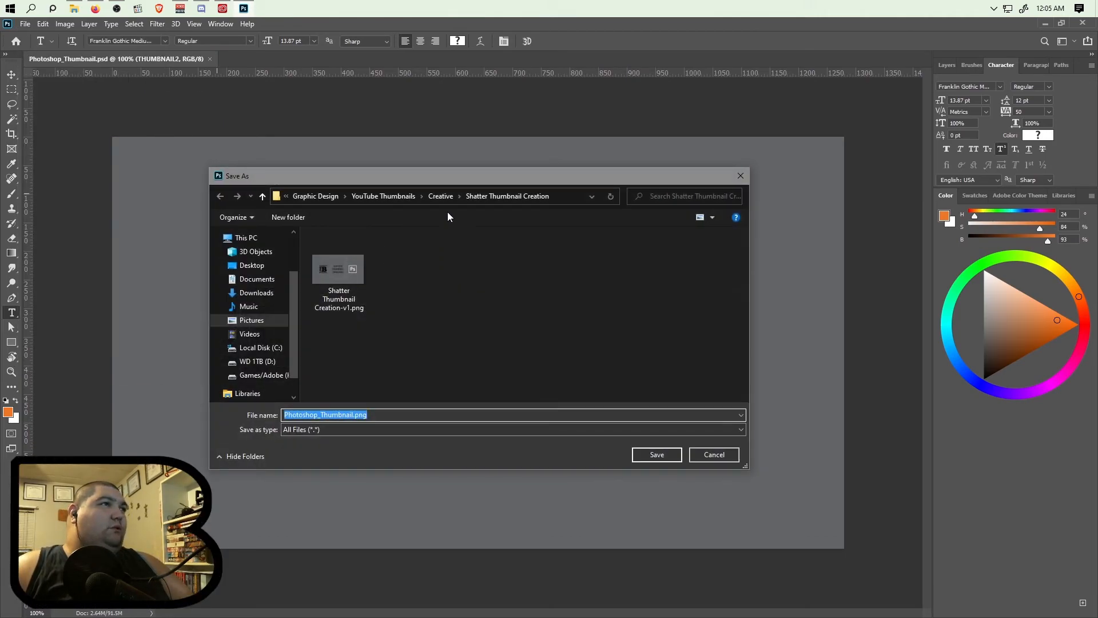
left_click(437, 195)
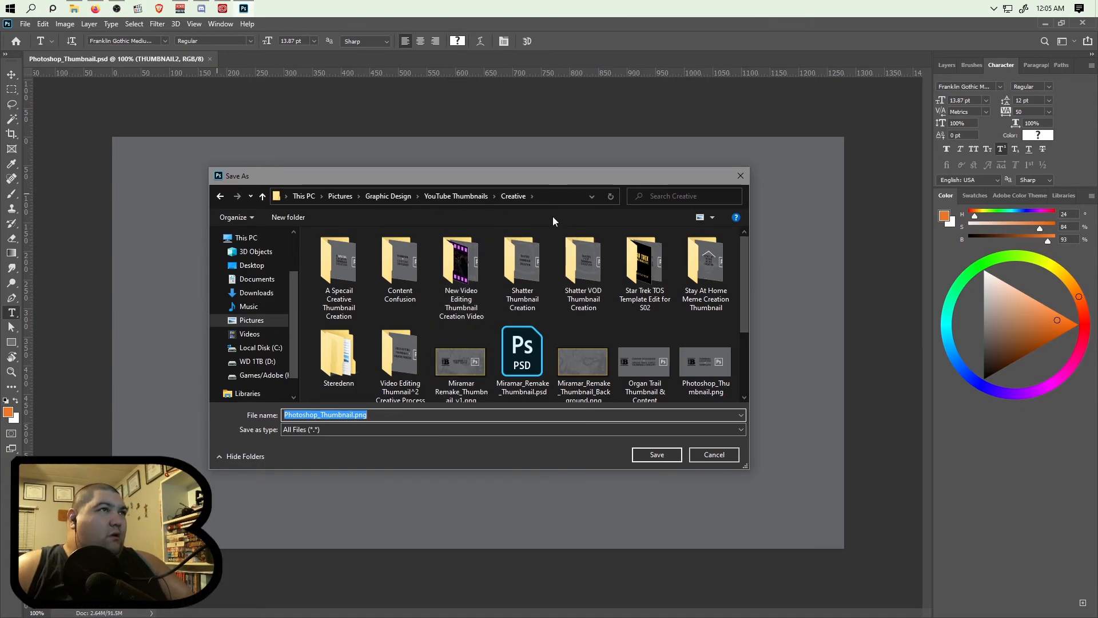
left_click_drag(454, 181, 464, 234)
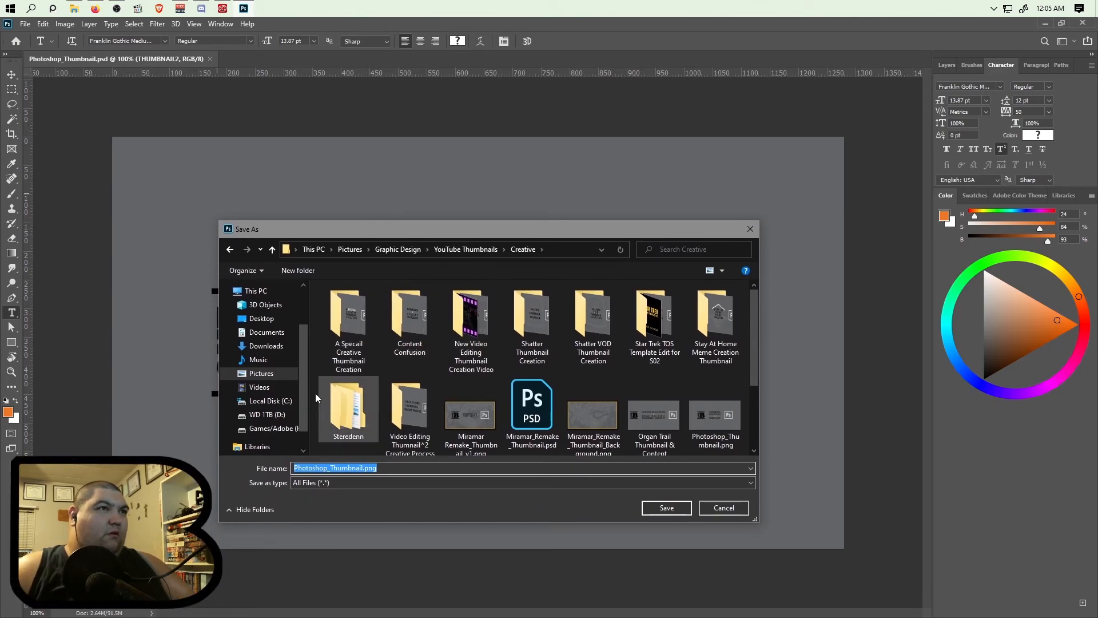
double_click(636, 336)
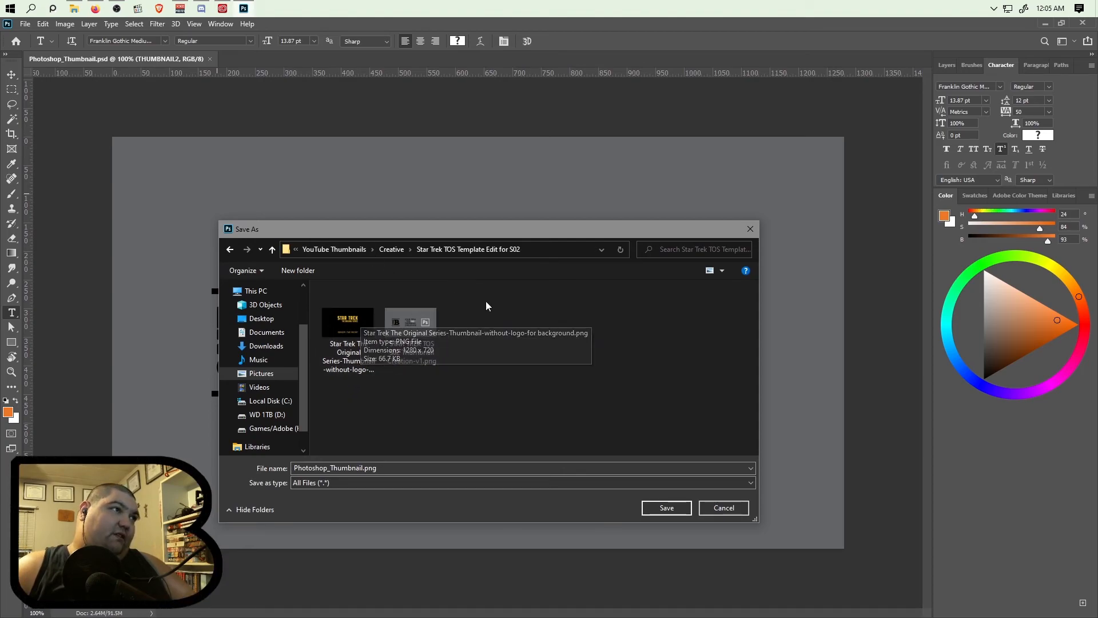
- Name the export Star Trek TOS S02 Thumbnail Squared Creative Process-v1.png and save it
left_click(370, 469)
left_click_drag(362, 469, 293, 470)
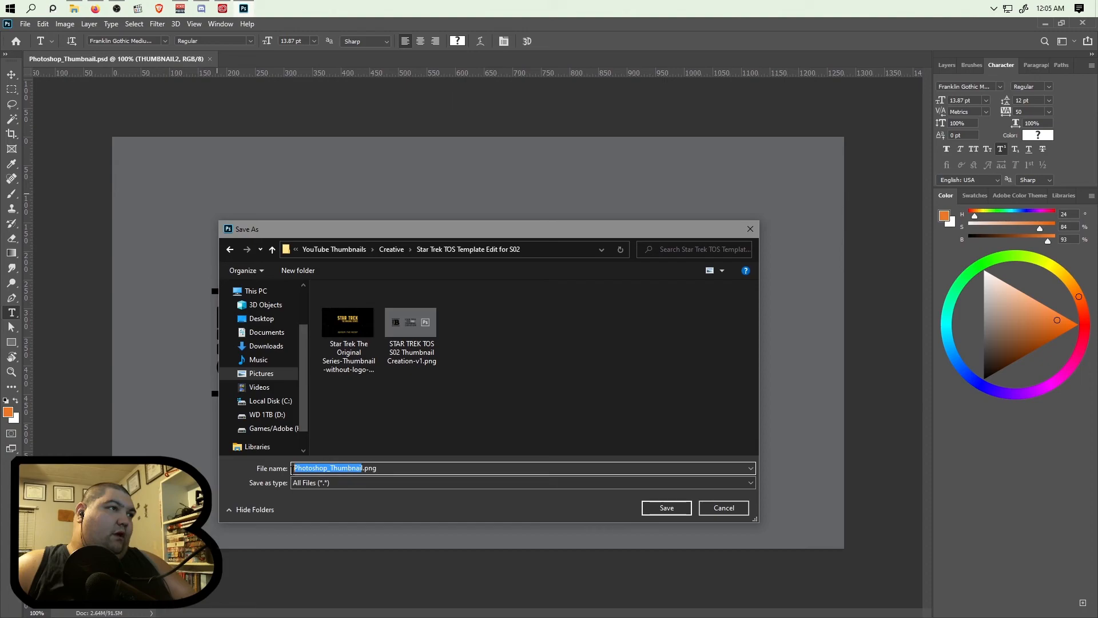
key("BackSpace")
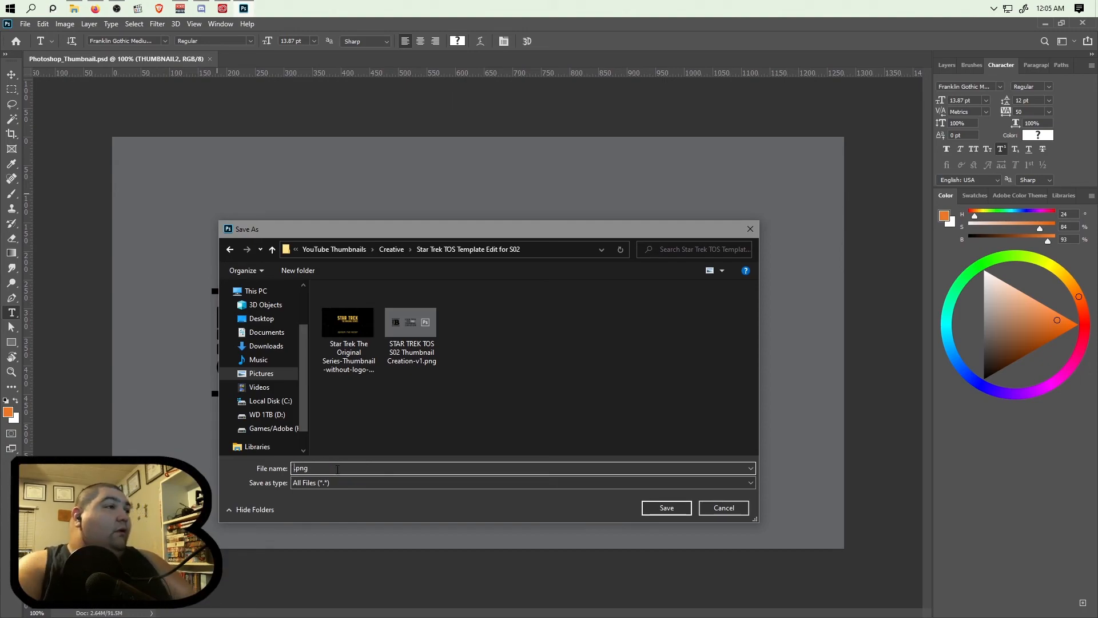
type("STRA")
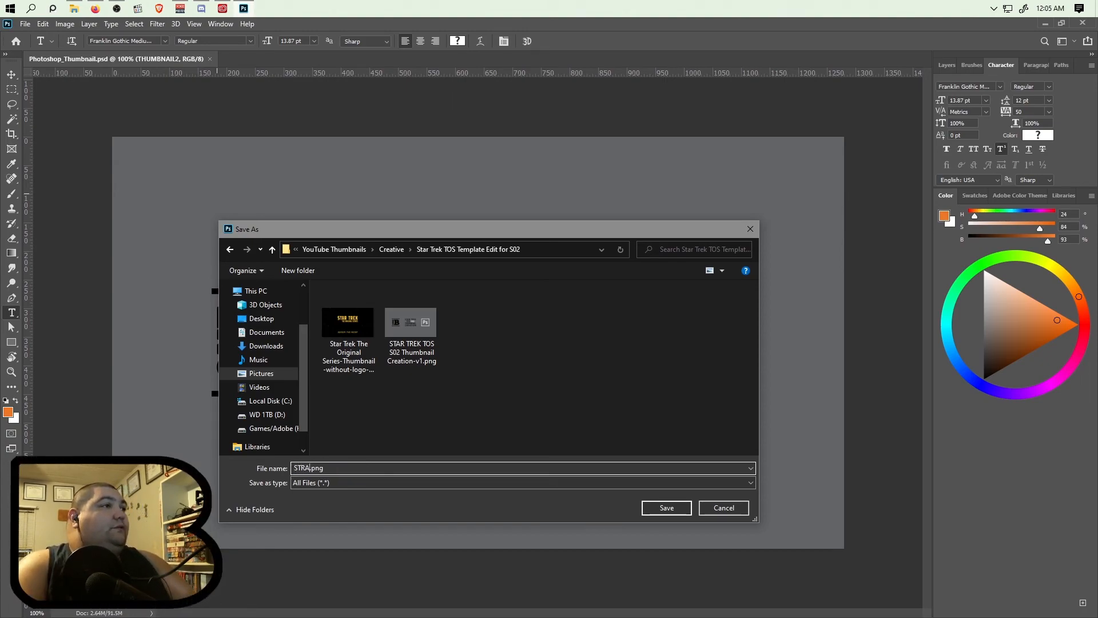
key("BackSpace")
key("BackSpace")
key("BackSpace")
key("BackSpace")
type("tar Trek TOS S02 ")
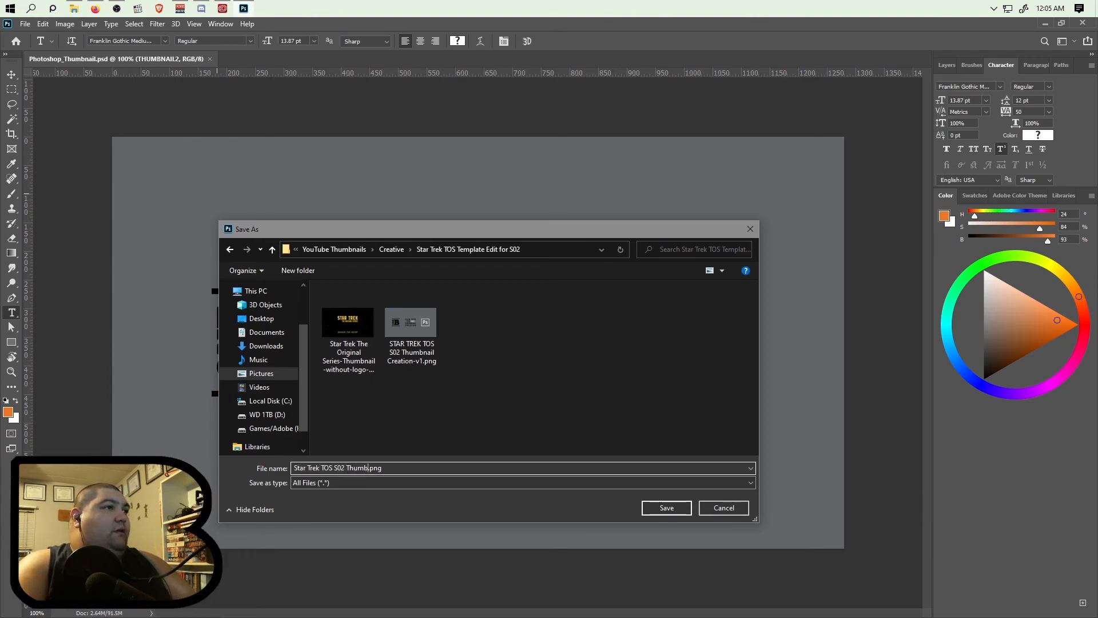
type("Thumbnail Square")
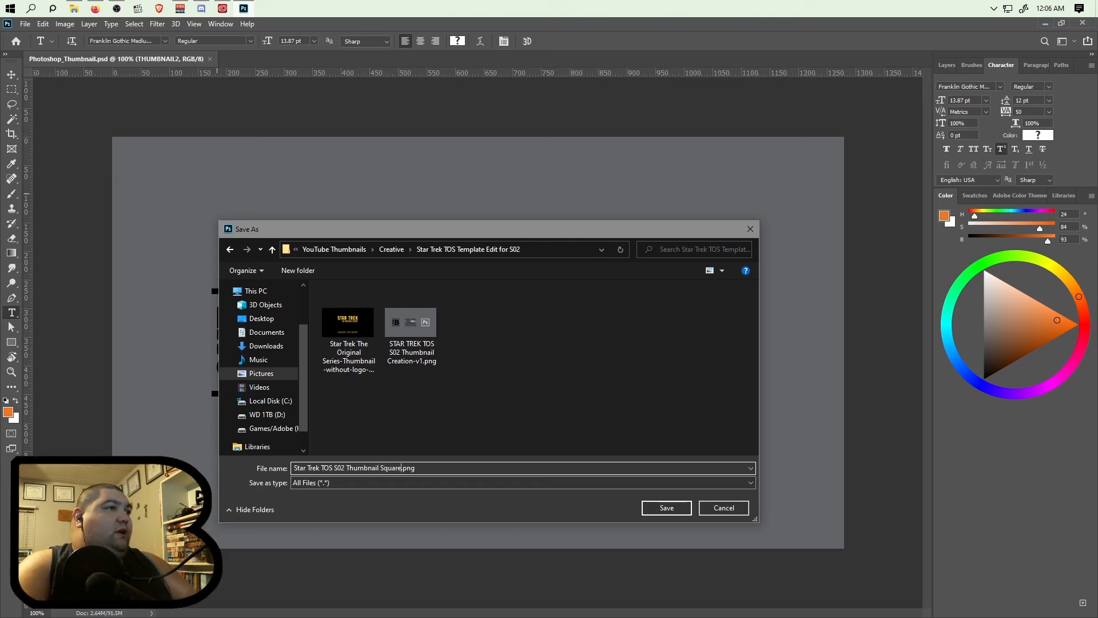
type("d Creative Process-v1")
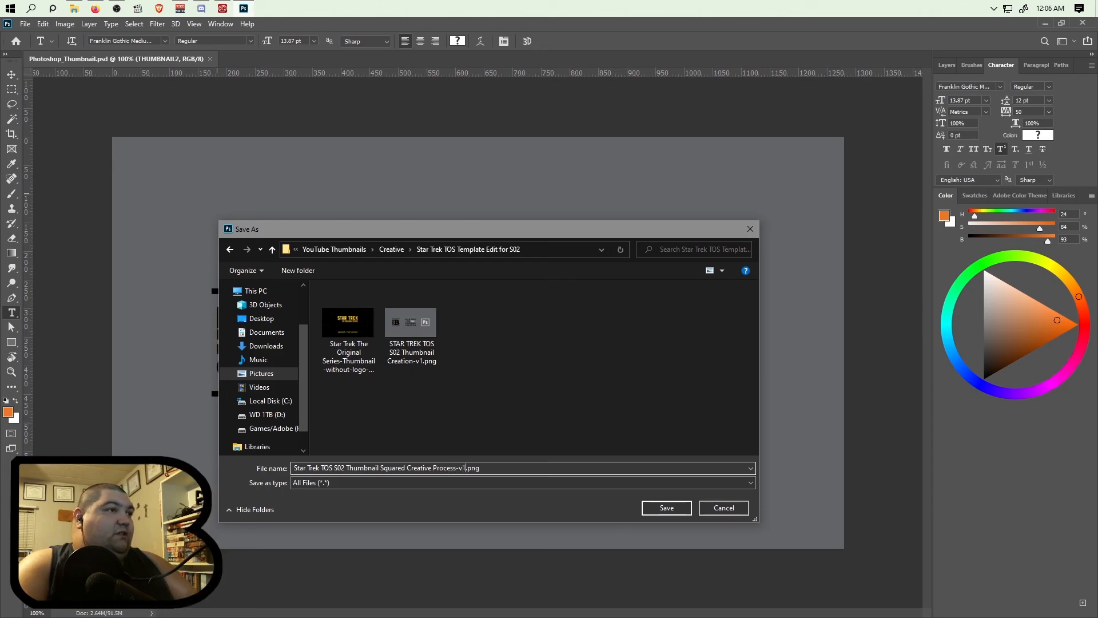
left_click(644, 503)
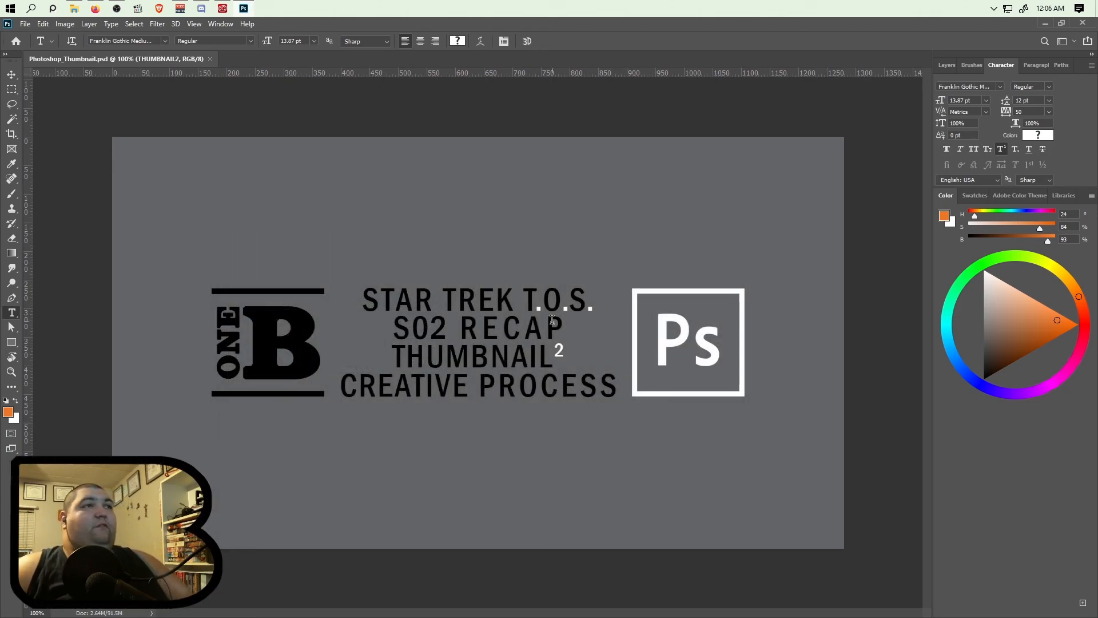